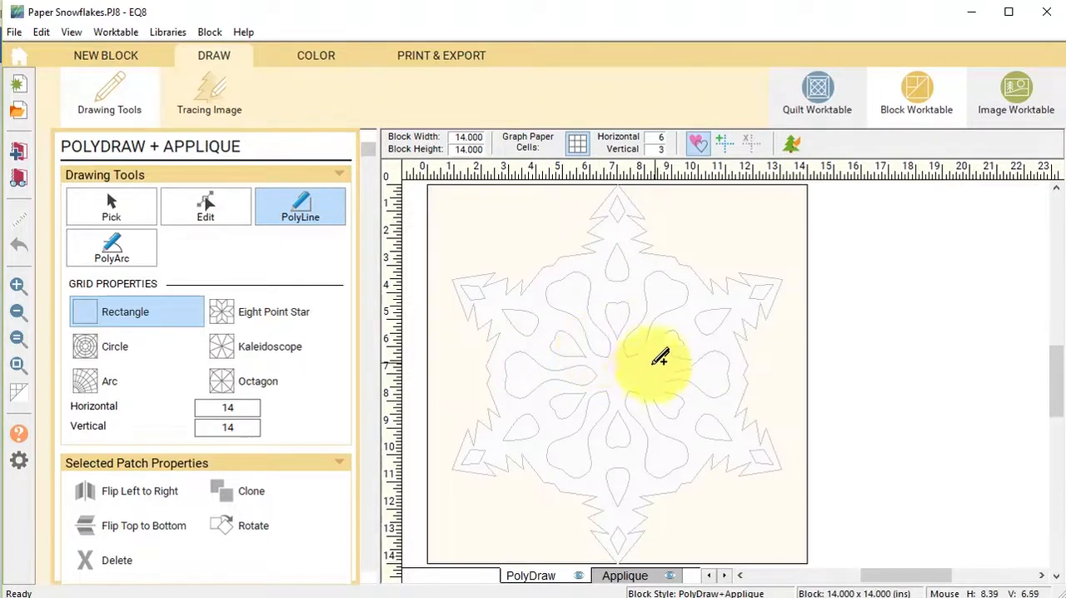
Recolor the snowflake appliqué solid black and the block background solid white with the Spraycan.
left_click(312, 56)
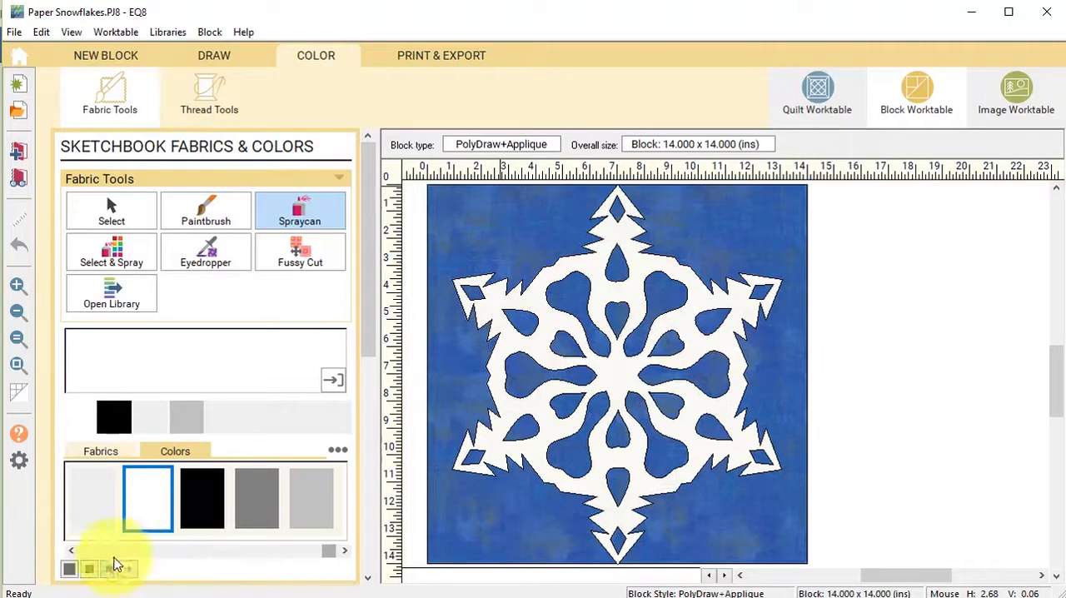
left_click(117, 419)
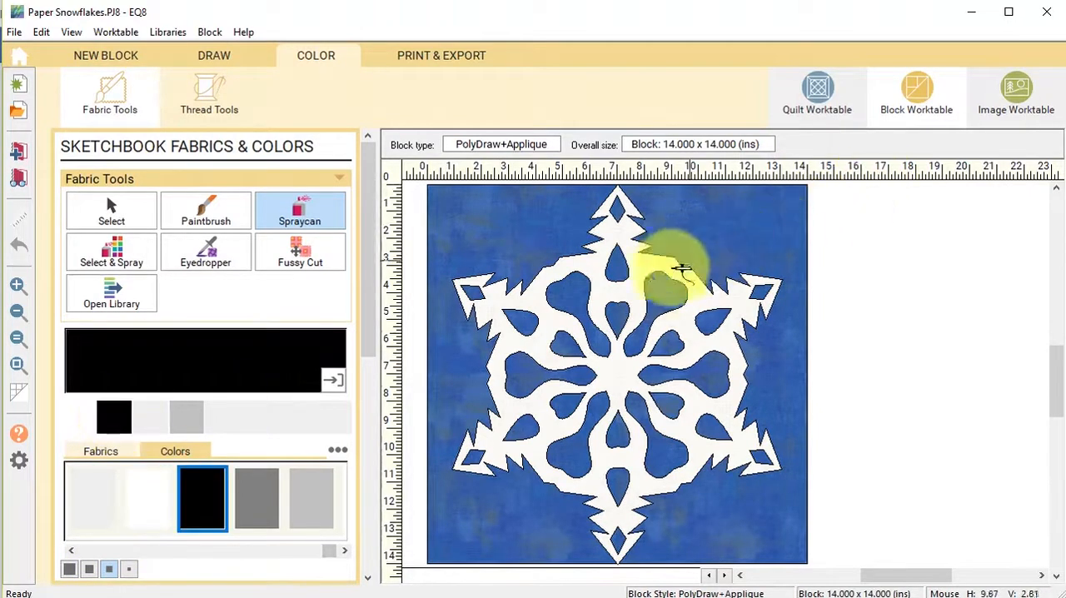
left_click(655, 262)
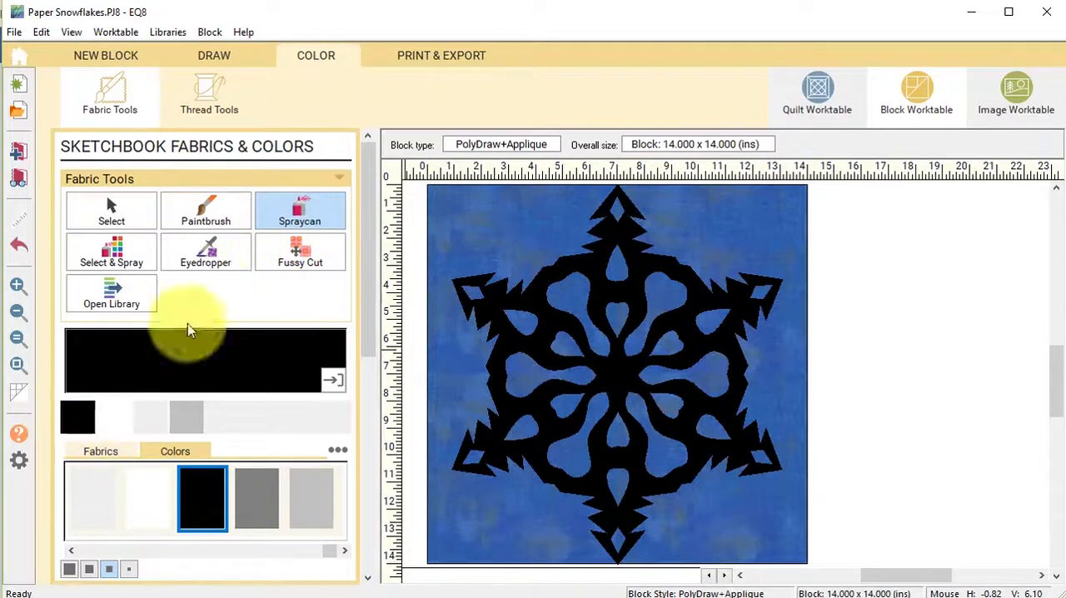
left_click(118, 420)
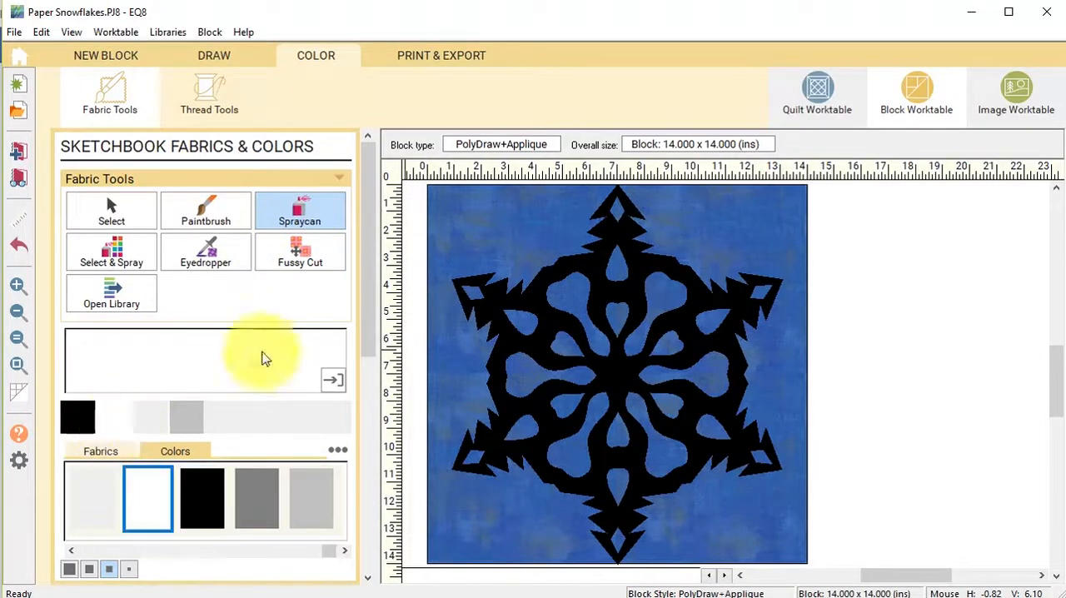
left_click(513, 223)
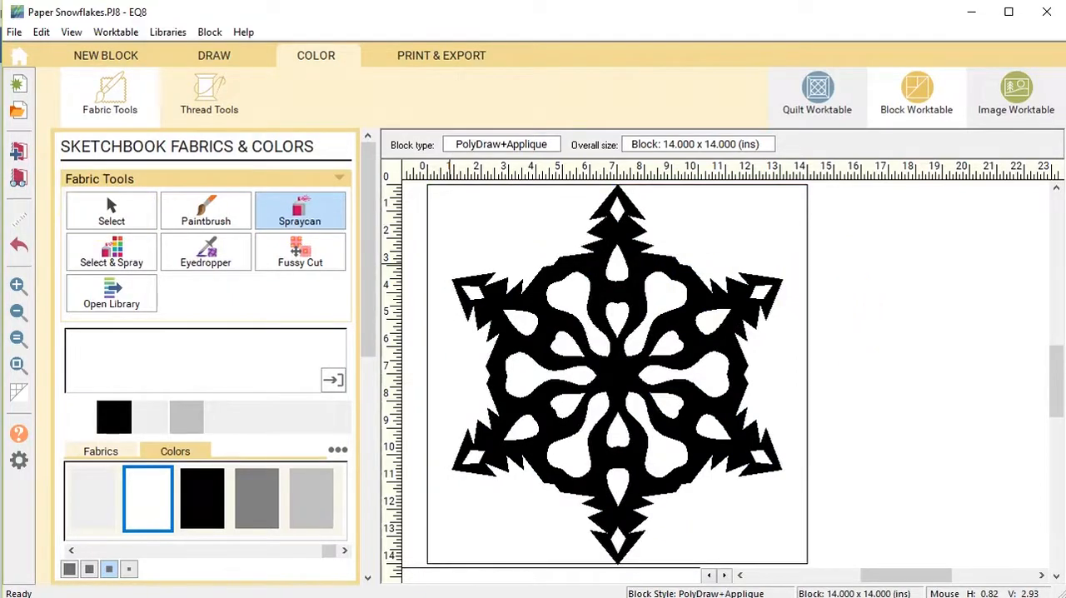
Export the block as a PNG image named "Sihlouette Snowflake 5", 12 x 12 inches at 600 dots per inch without patch or block outlines.
left_click(460, 56)
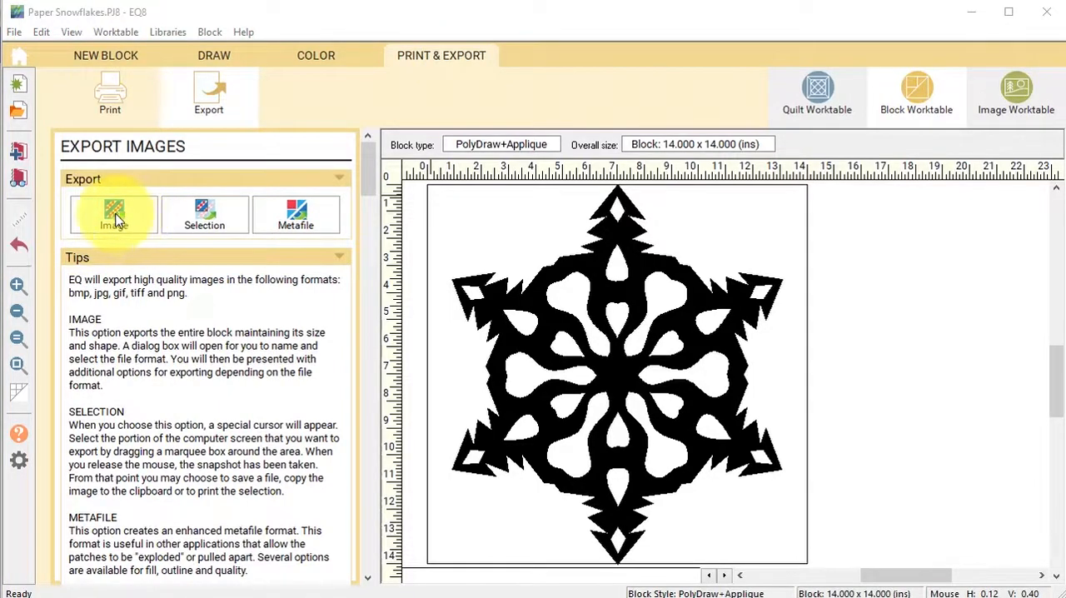
left_click(114, 216)
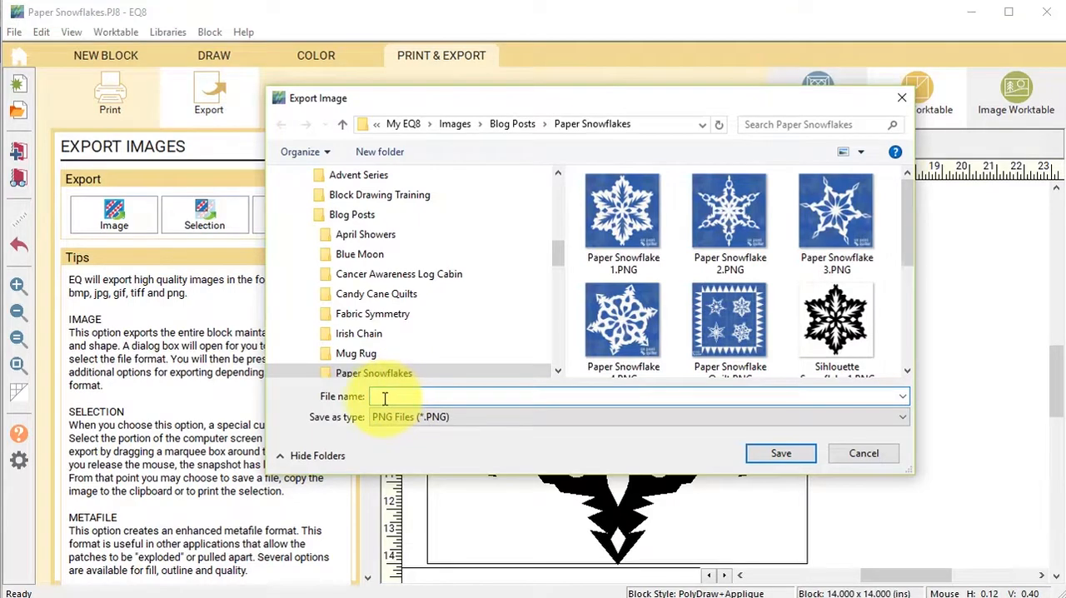
type("S")
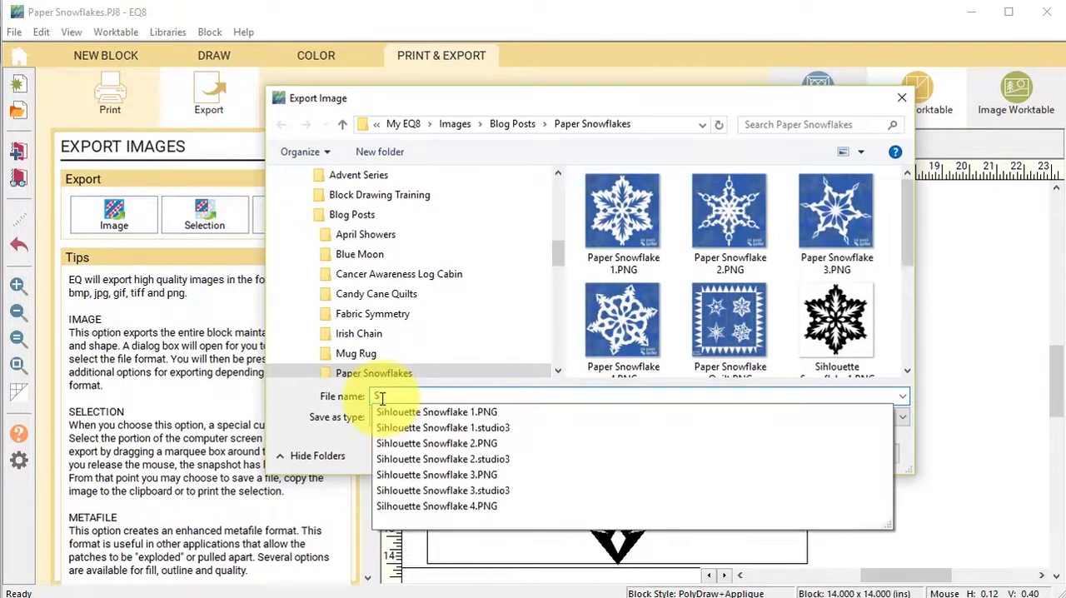
type("ihlouette Sno")
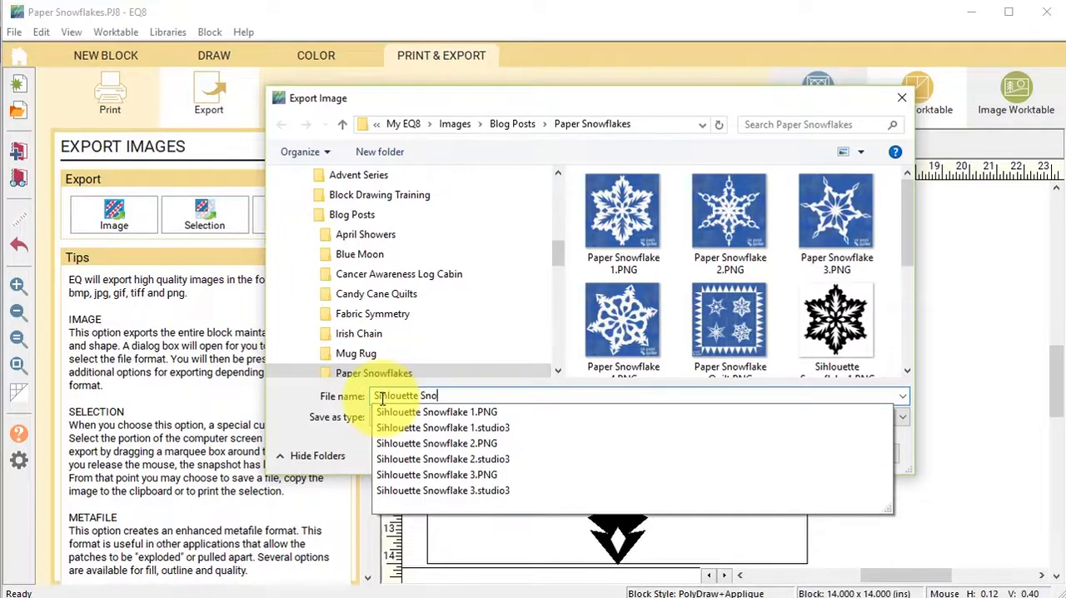
type("wflake 5")
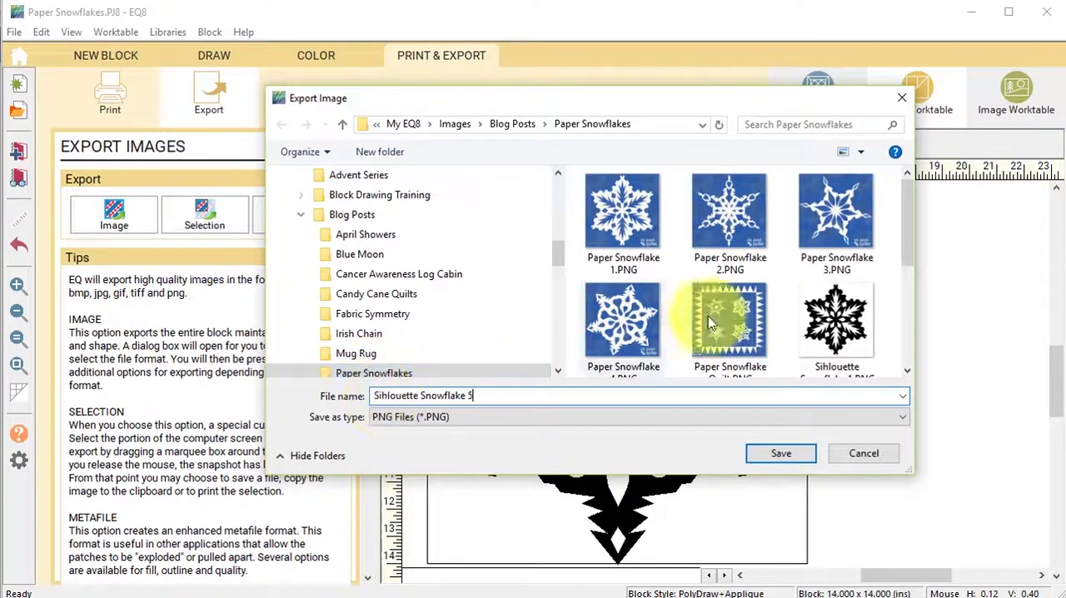
left_click(787, 460)
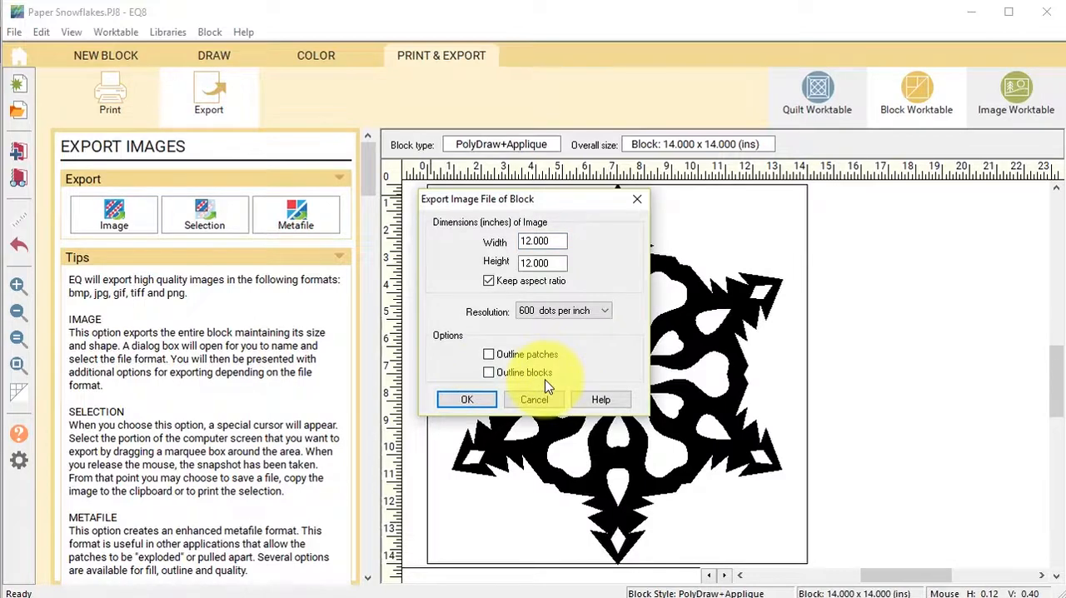
left_click(468, 404)
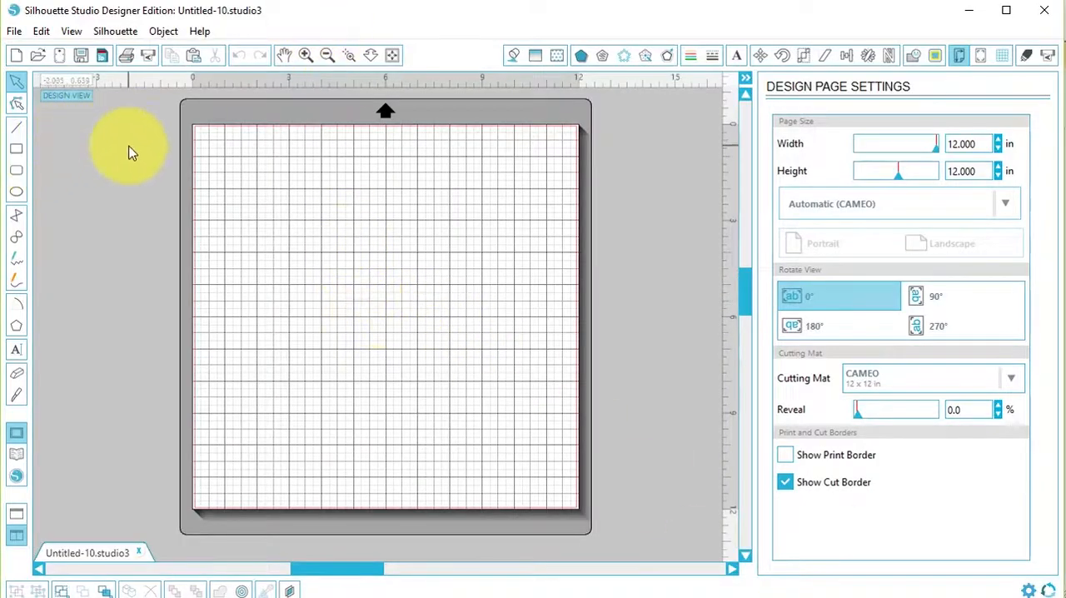
In Silhouette Studio, open the exported image Sihlouette Snowflake 5.PNG from the Paper Snowflakes folder.
left_click(15, 31)
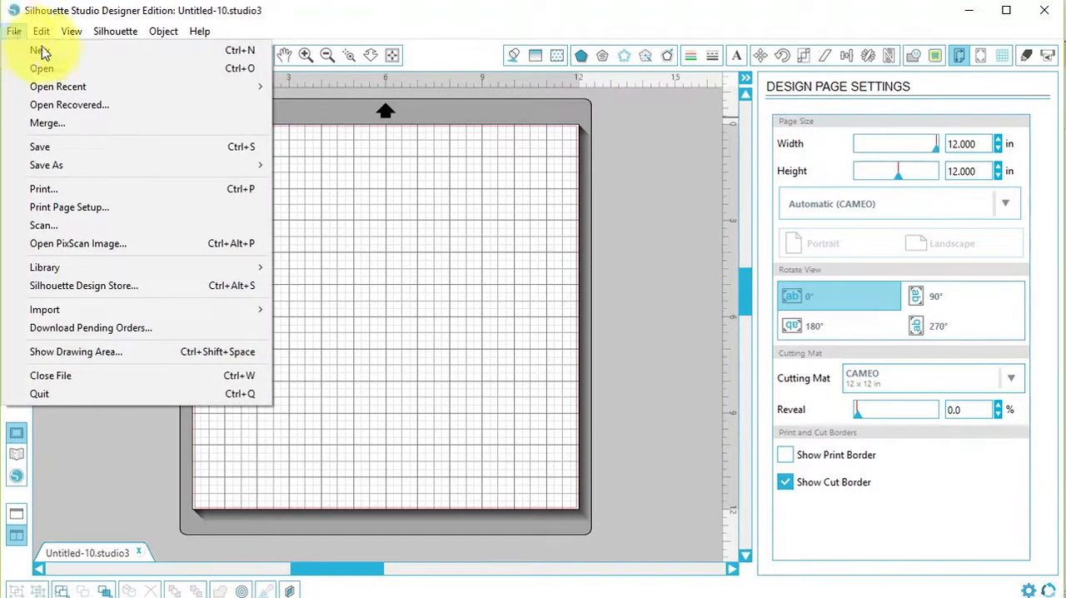
left_click(50, 71)
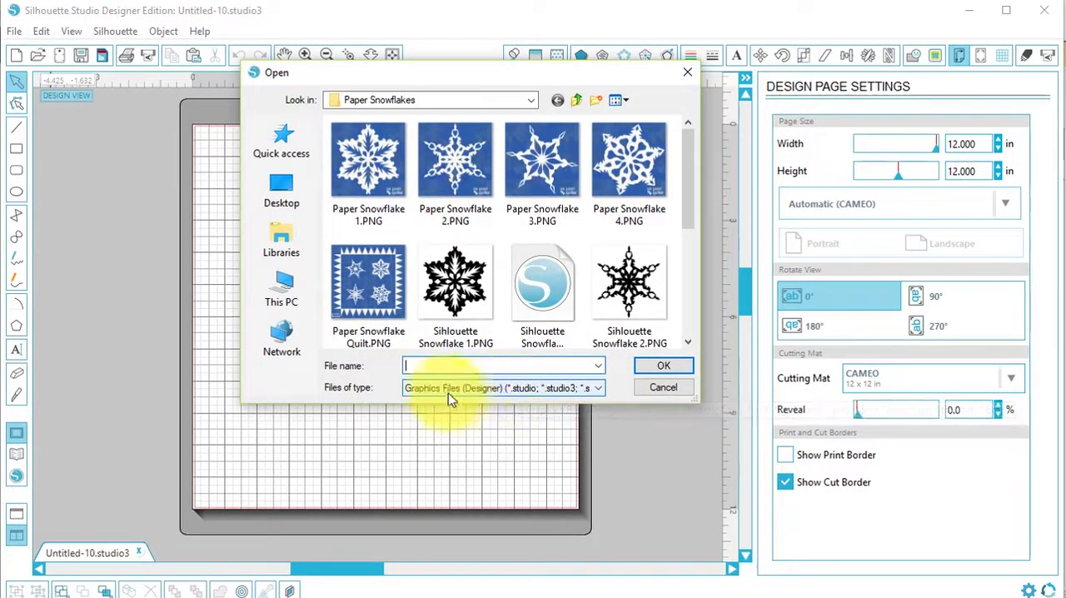
left_click(598, 388)
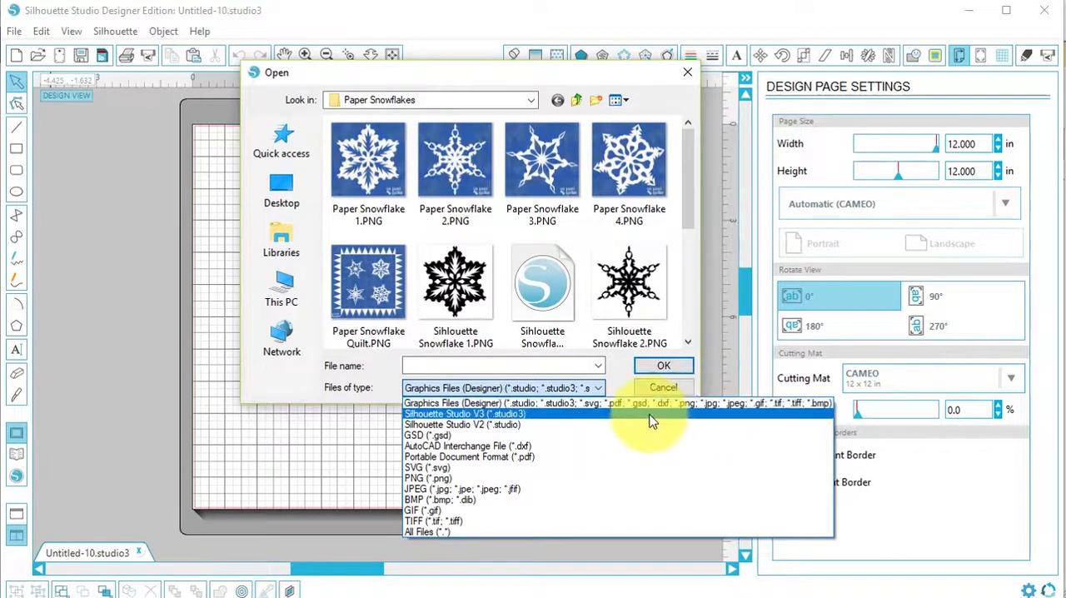
left_click(690, 220)
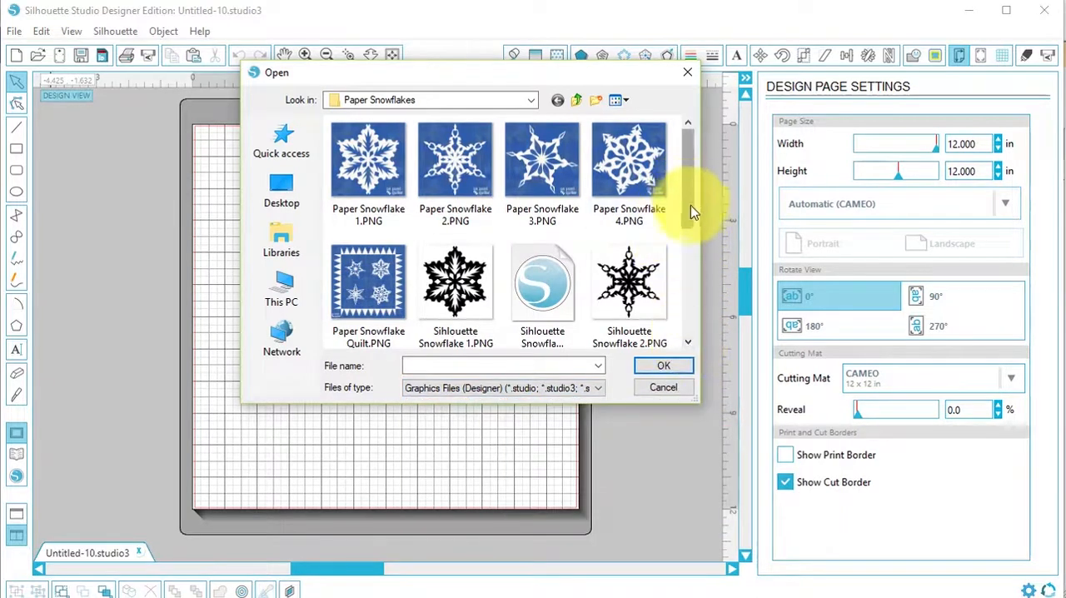
left_click_drag(690, 209, 694, 301)
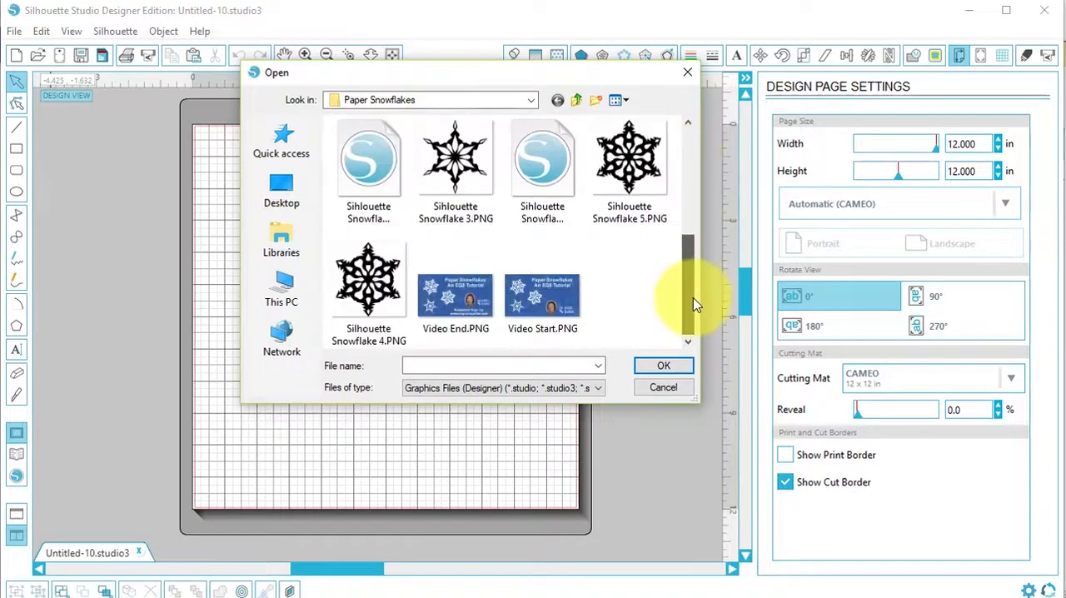
left_click(641, 182)
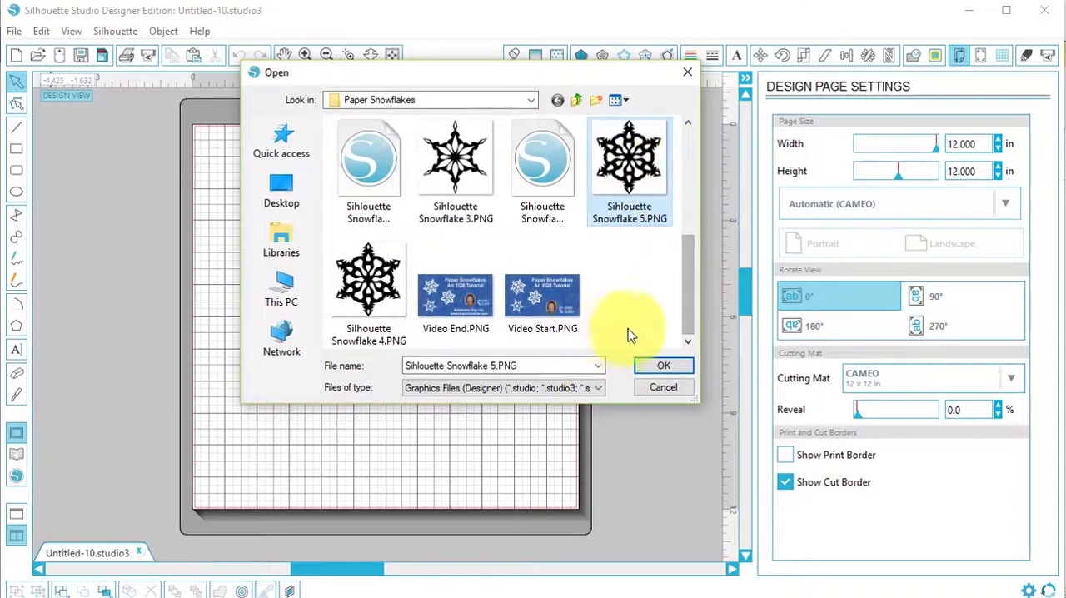
left_click(663, 370)
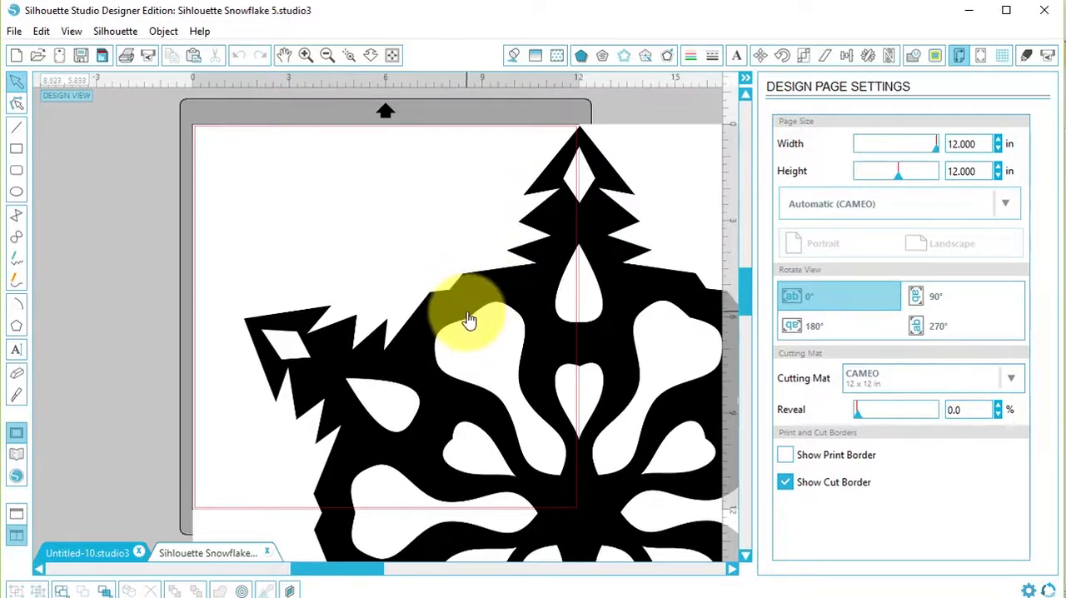
Scale the snowflake image to 50% and move it onto the cutting mat page.
left_click(469, 320)
left_click(163, 31)
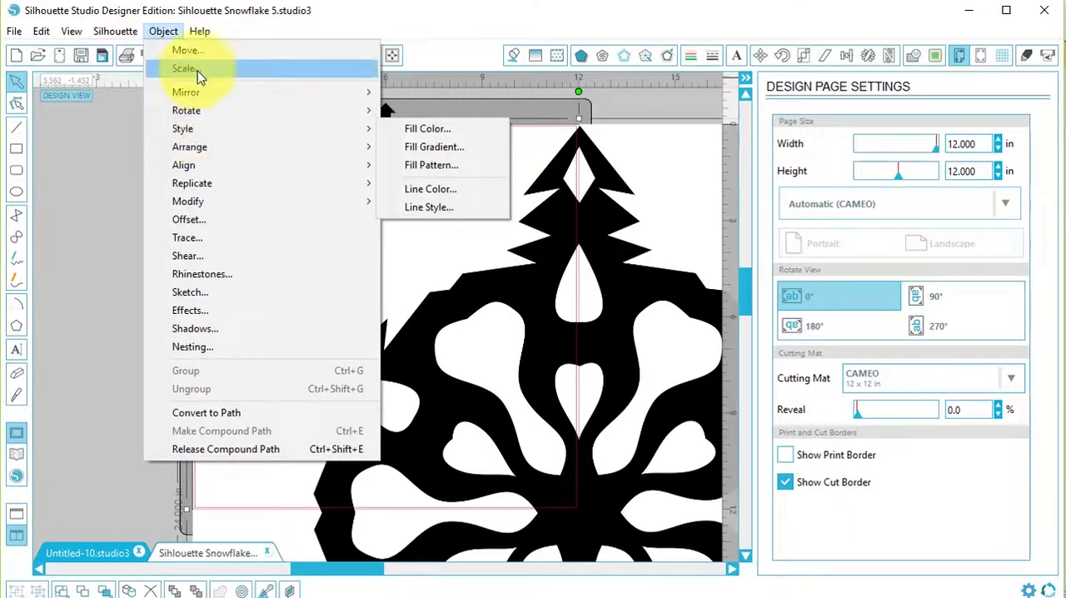
left_click(185, 69)
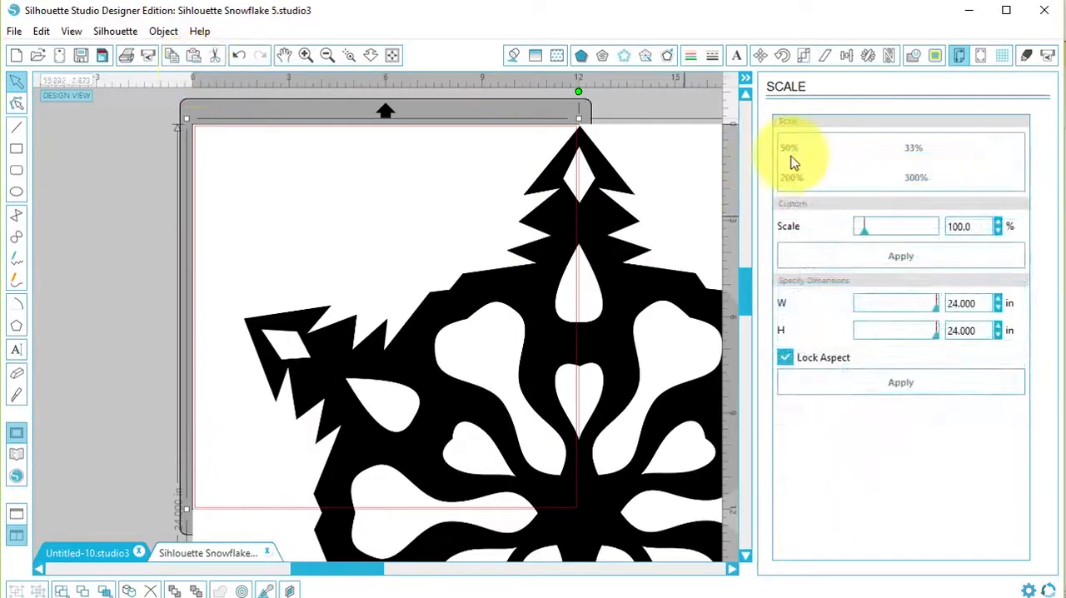
left_click(791, 152)
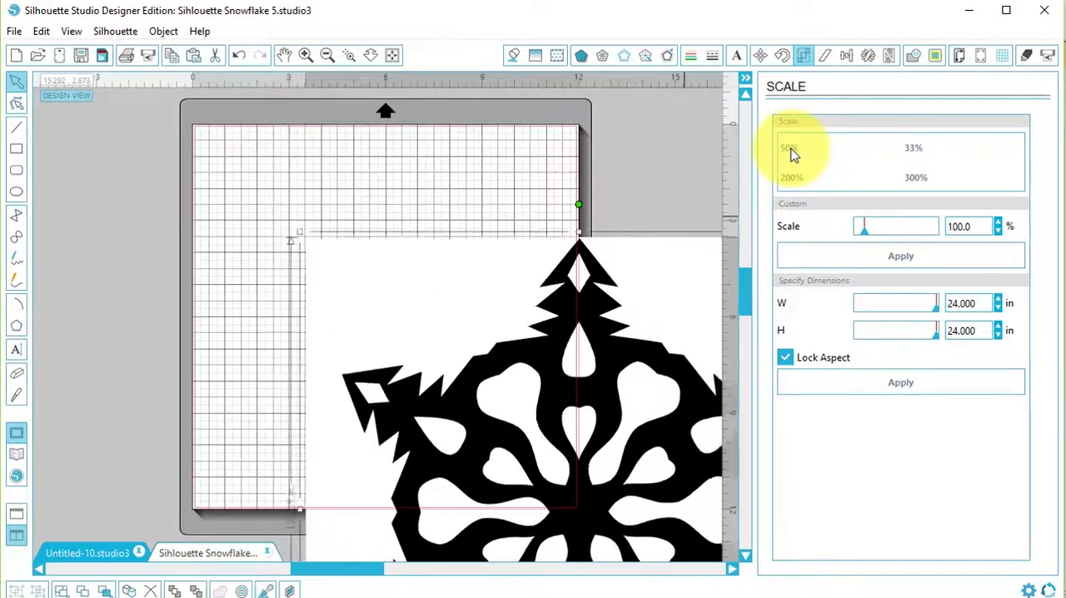
left_click_drag(624, 527, 416, 333)
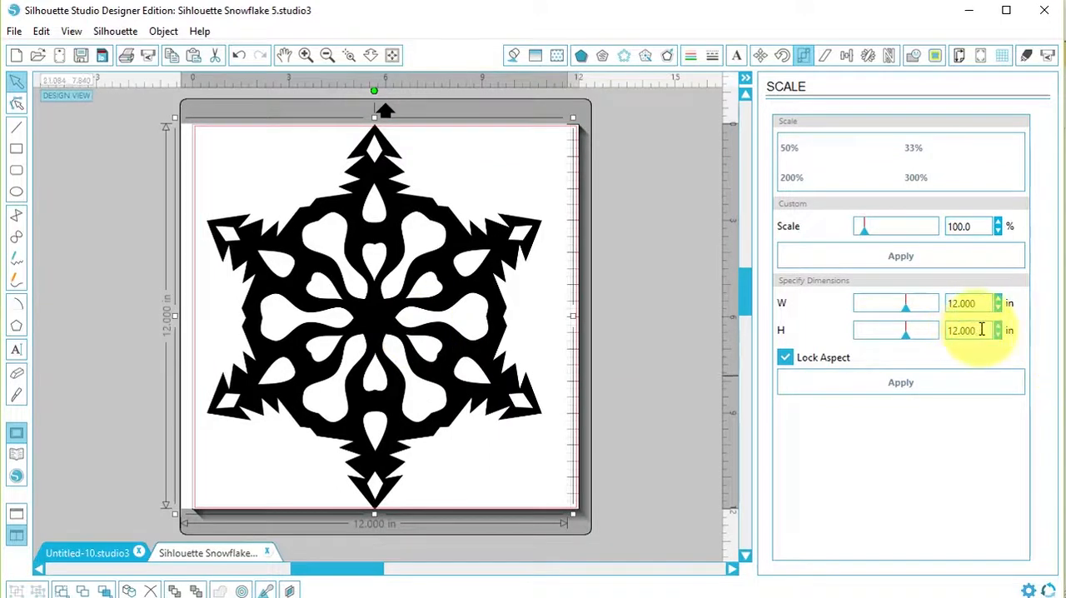
Resize the snowflake image to a height of 11.5 in with the aspect ratio locked, and deselect it.
left_click_drag(981, 329, 893, 330)
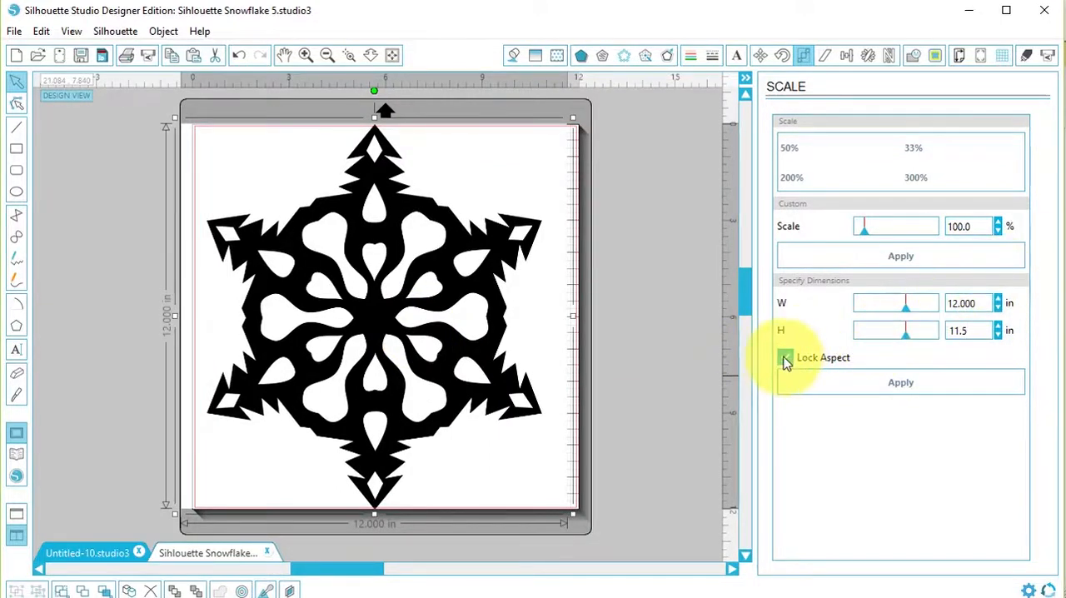
left_click(901, 384)
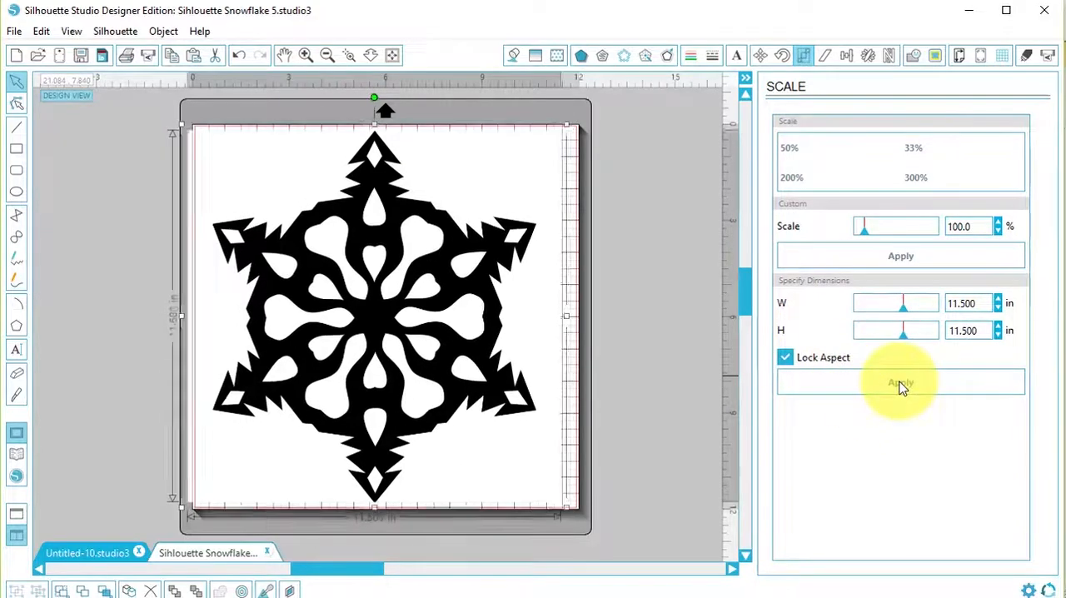
left_click(676, 302)
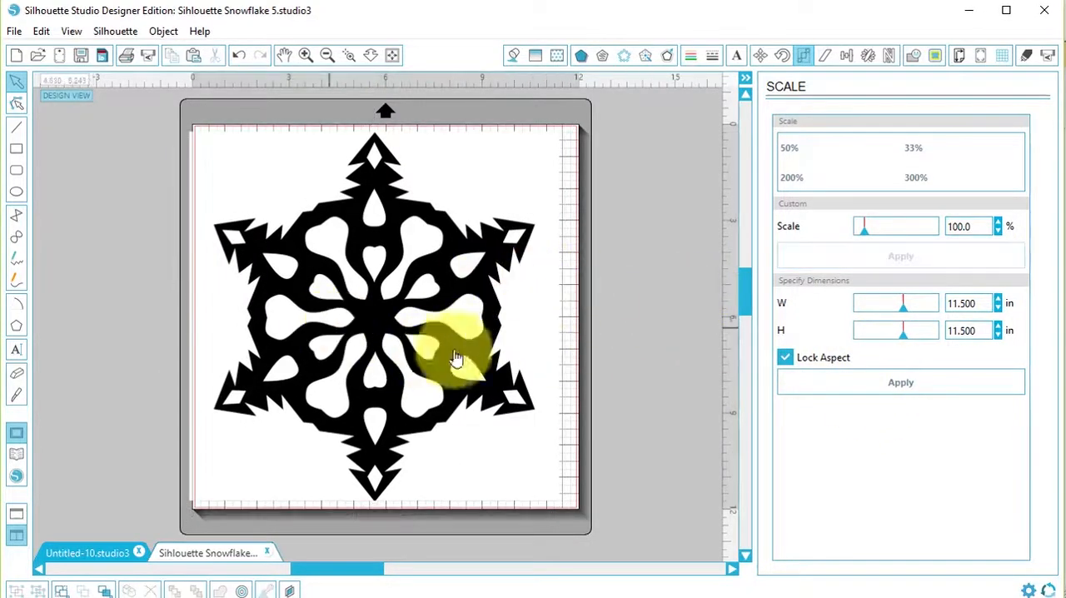
Start a trace and define a trace area that encloses the whole snowflake.
left_click(164, 32)
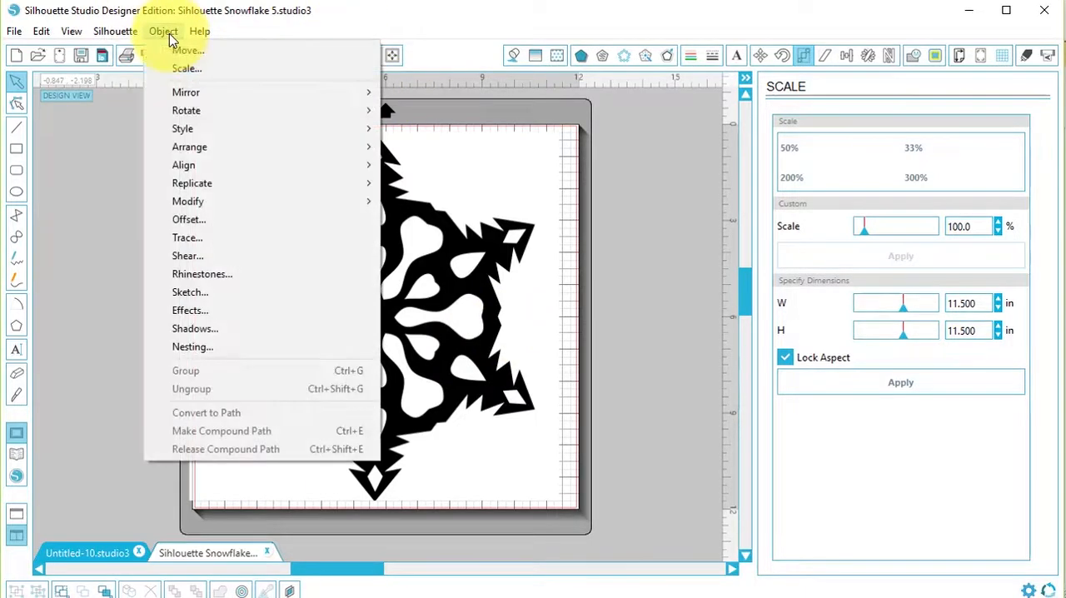
left_click(194, 237)
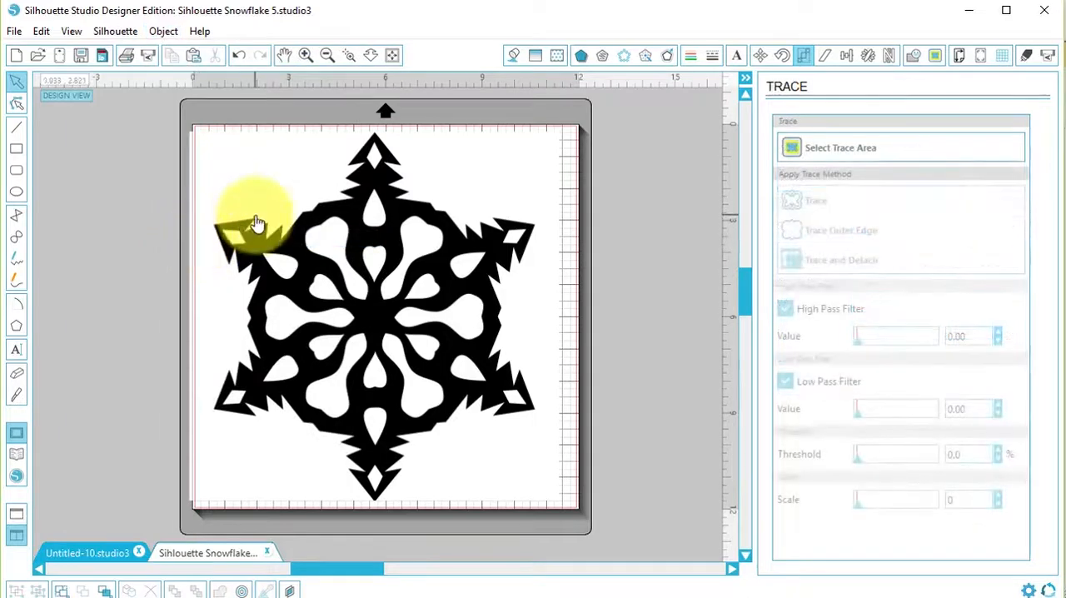
left_click(866, 152)
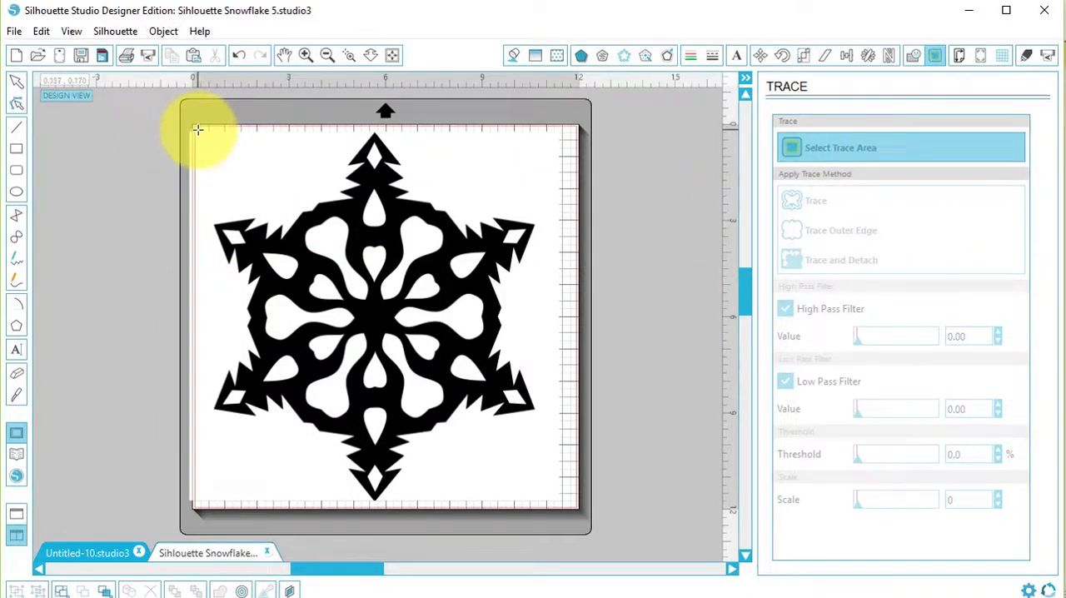
mouse_move(197, 130)
left_mouse_down()
mouse_move(317, 195)
mouse_move(440, 286)
mouse_move(563, 421)
mouse_move(555, 487)
mouse_move(566, 504)
left_mouse_up()
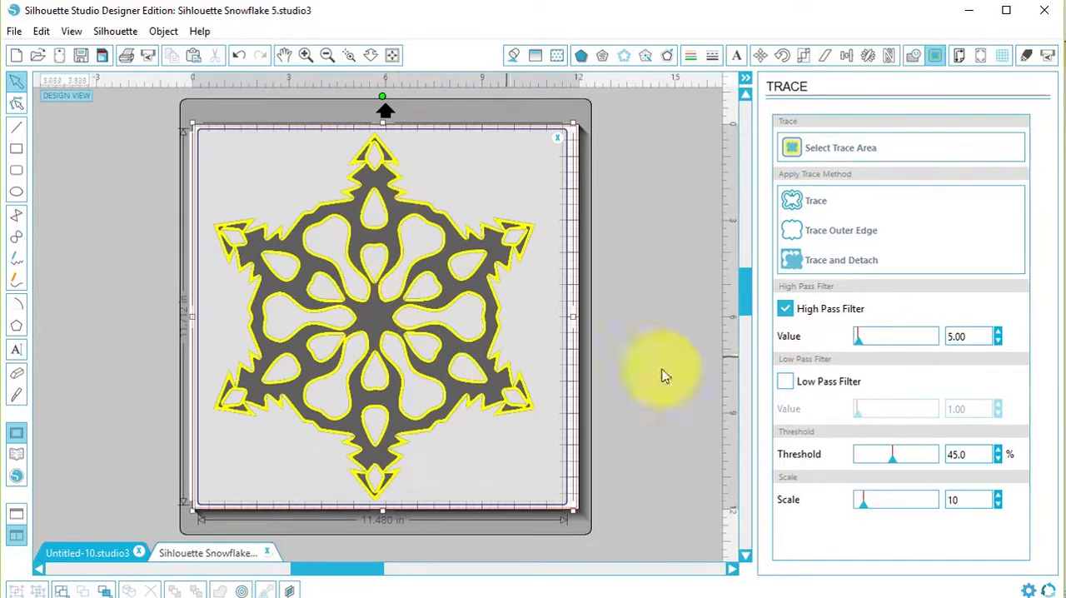
Turn off the trace's High Pass Filter and set its scale to 4 and threshold to 100%.
left_click(786, 308)
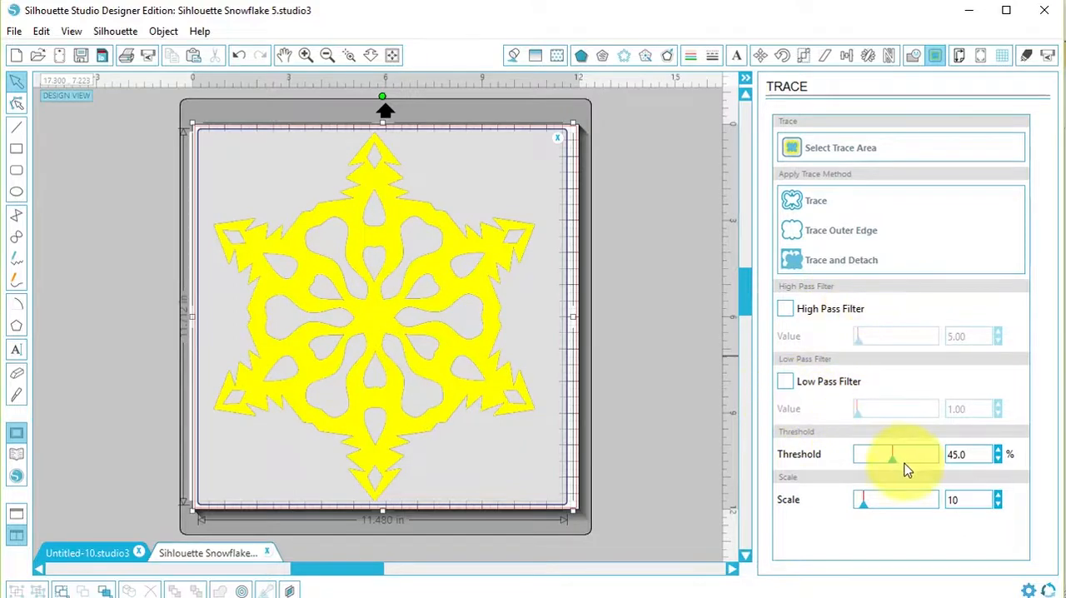
left_click_drag(863, 514, 847, 514)
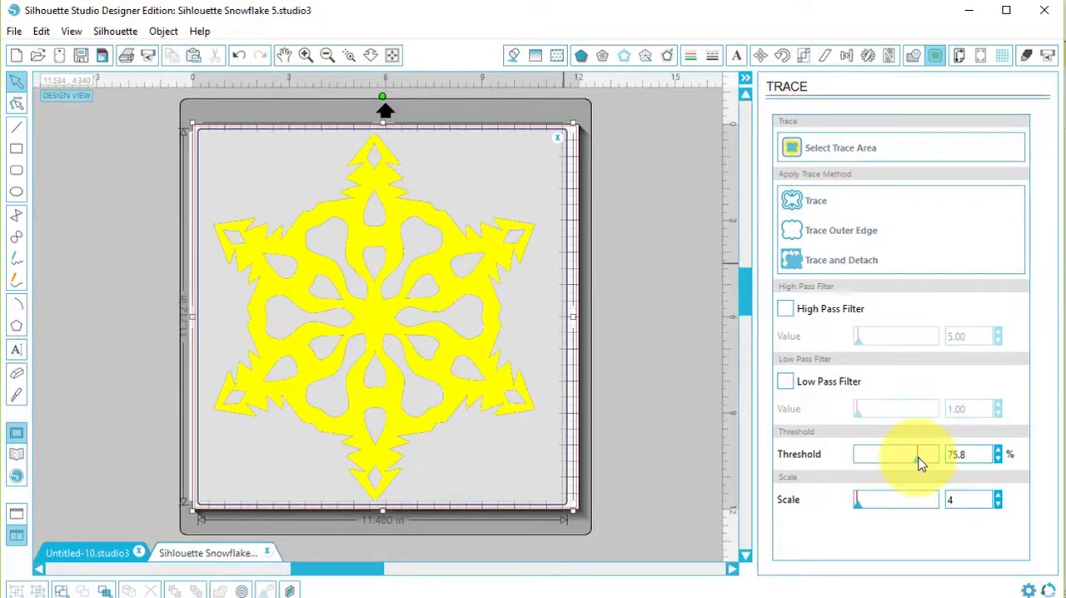
left_click_drag(921, 464, 968, 458)
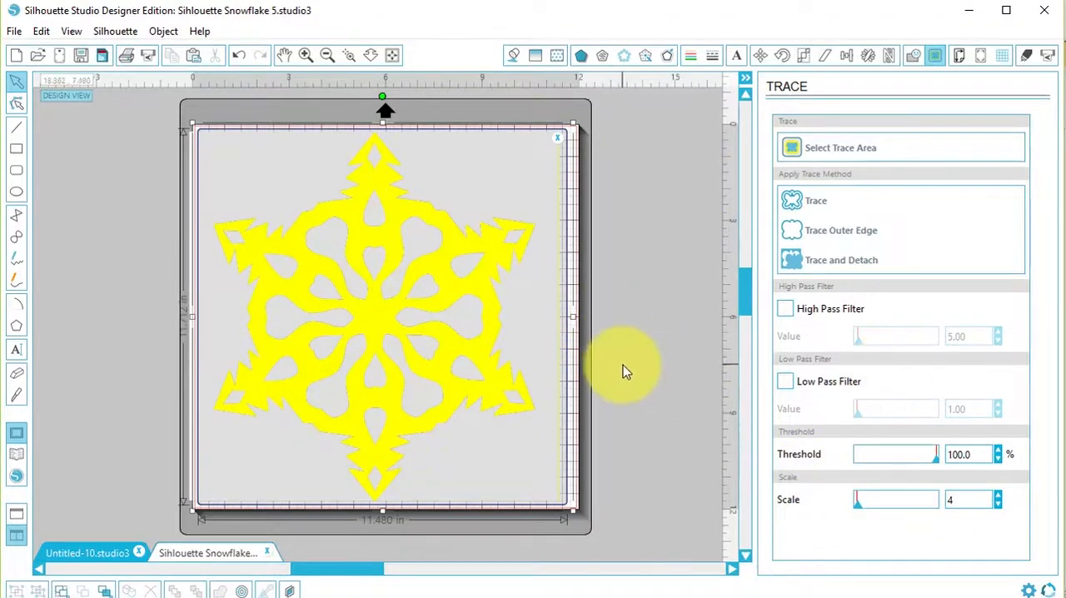
Apply the standard Trace to the snowflake and move the original black image off the cutting mat beside it.
left_click(816, 205)
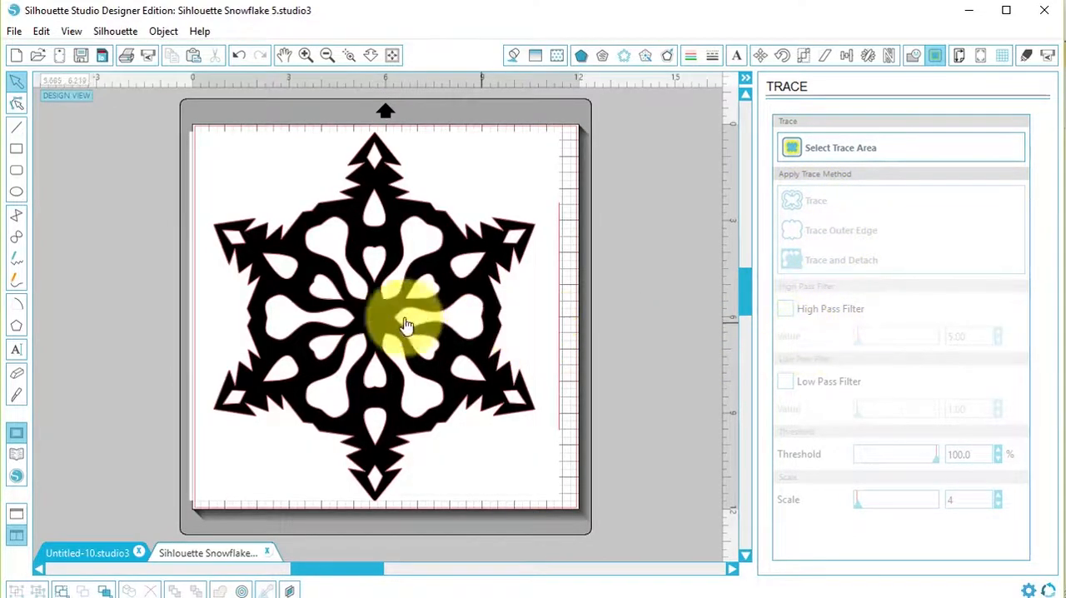
mouse_move(366, 350)
left_mouse_down()
mouse_move(738, 361)
mouse_move(785, 333)
mouse_move(739, 353)
left_mouse_up()
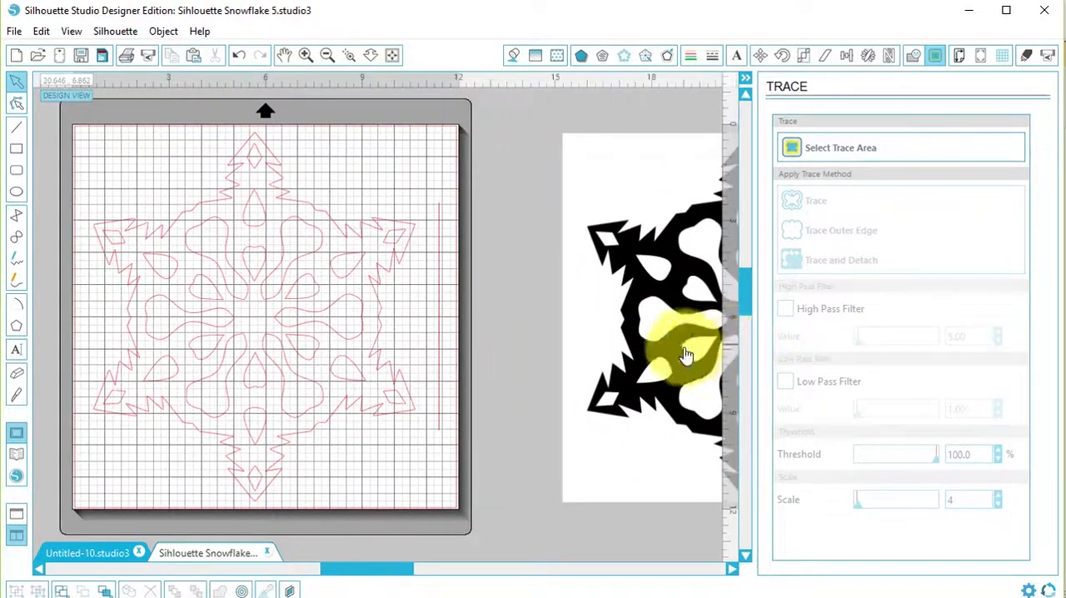
Release the traced snowflake's compound path and delete the stray vertical line beside the snowflake.
left_click(439, 348)
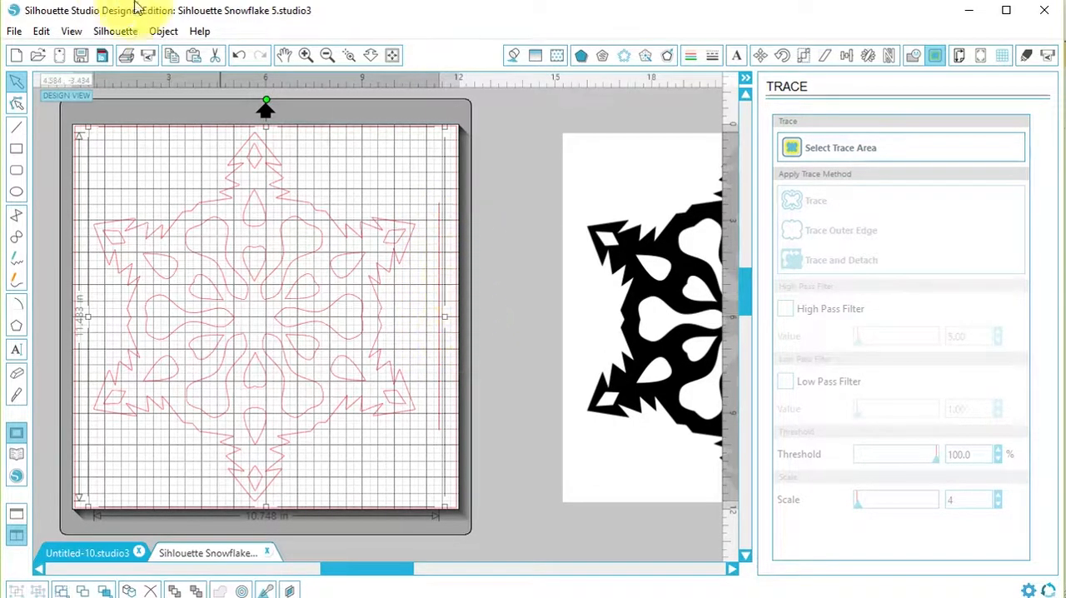
left_click(164, 35)
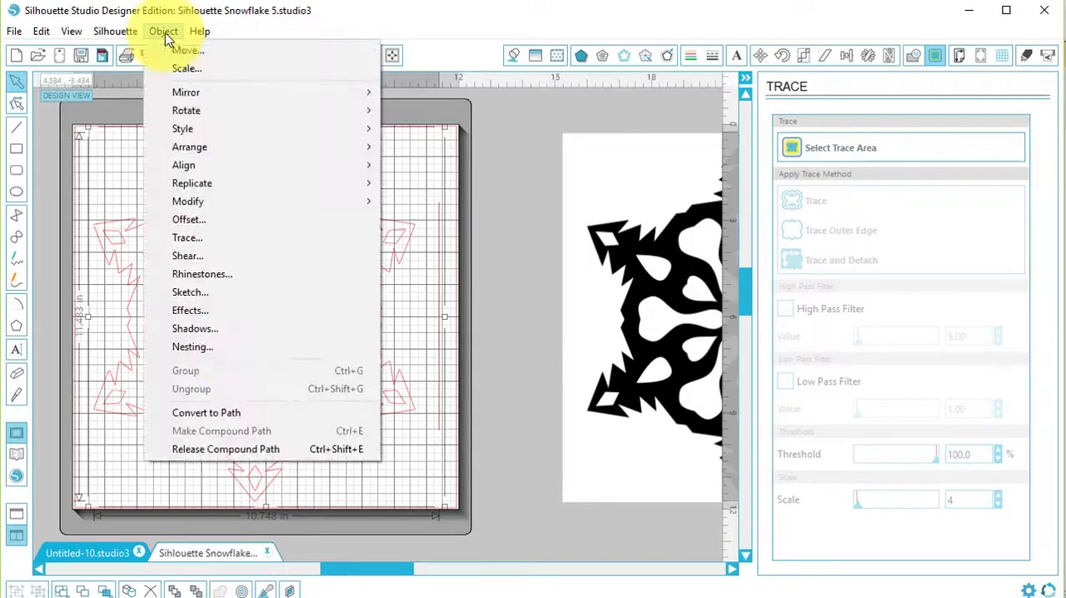
left_click(229, 450)
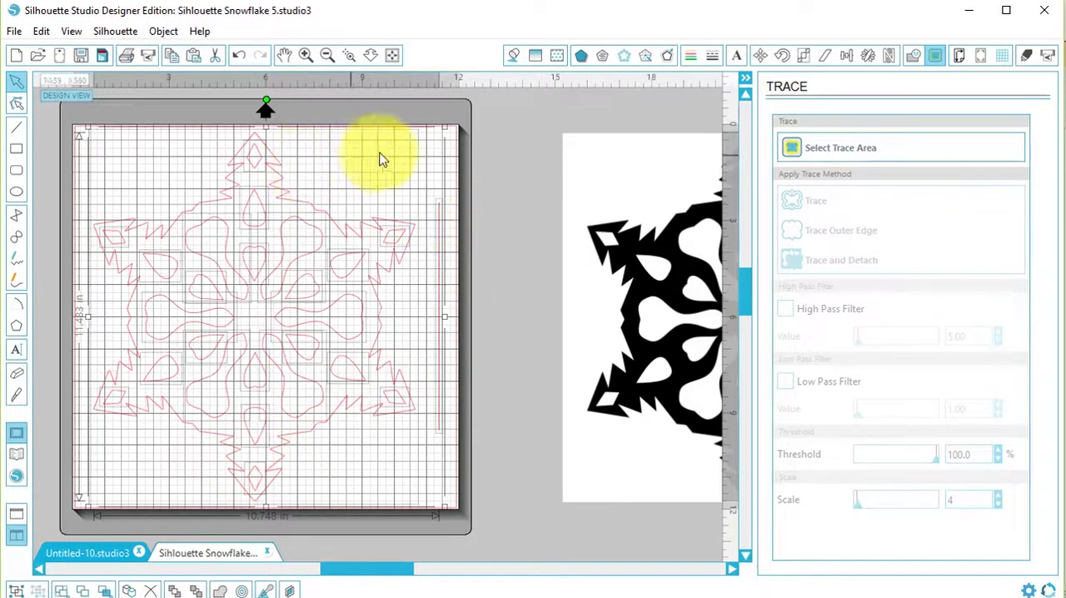
left_click(453, 155)
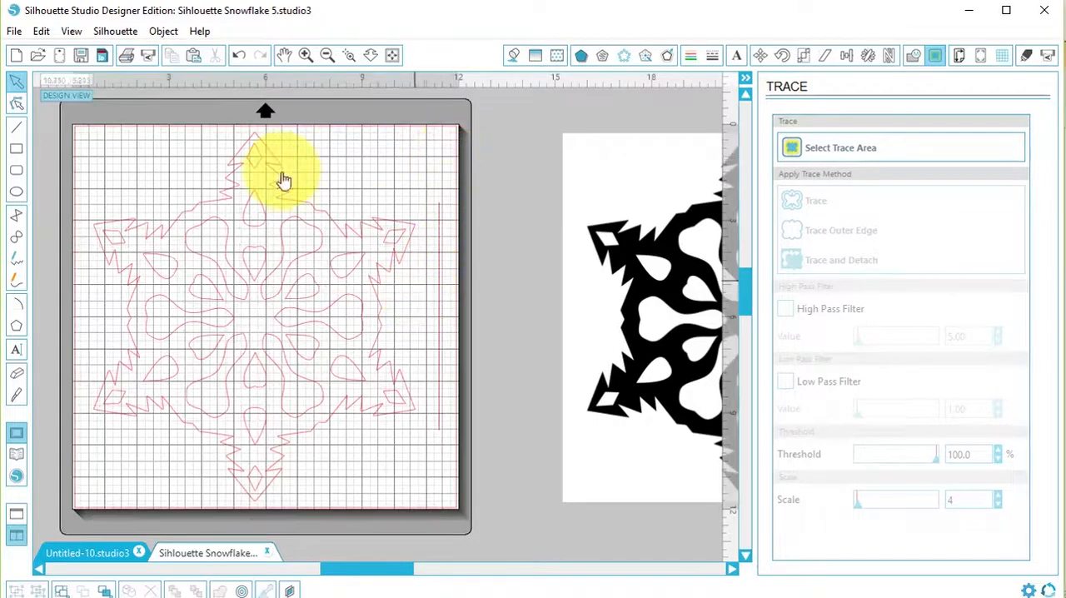
left_click(440, 340)
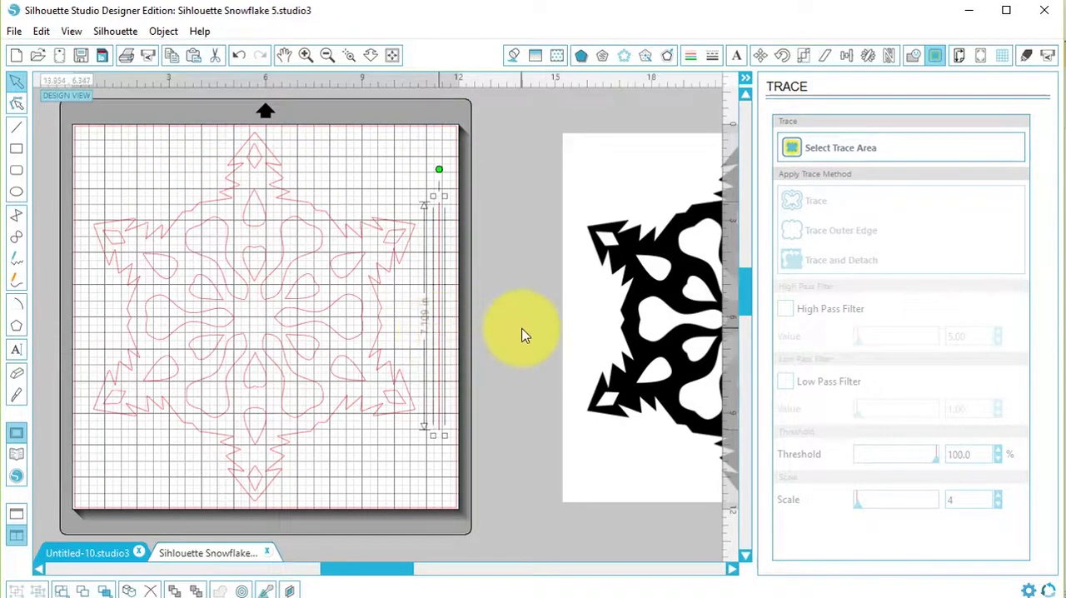
key("Delete")
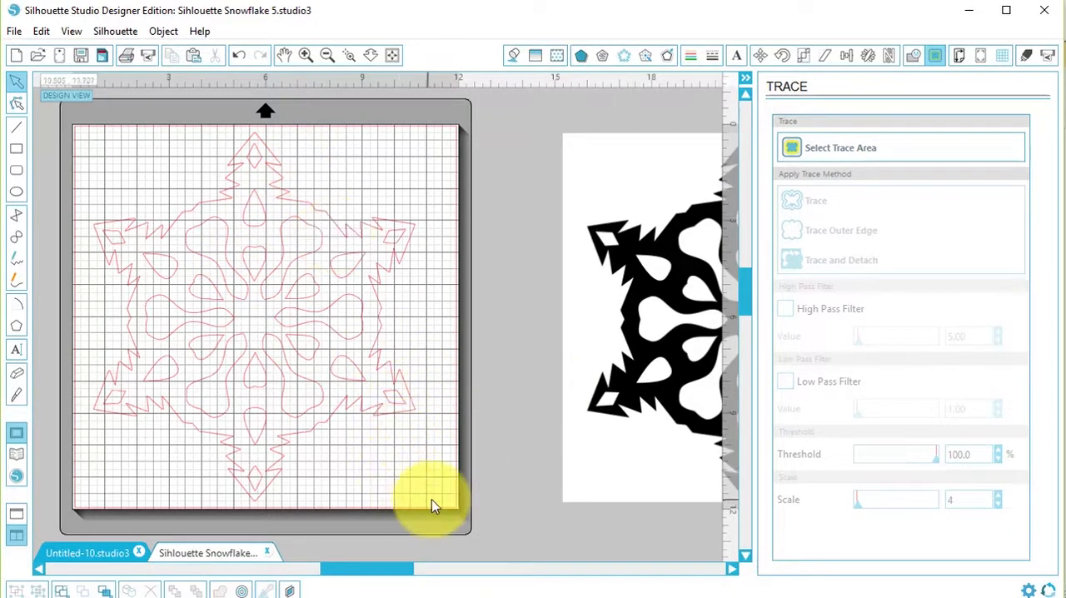
Combine all the traced snowflake lines on the mat into one compound path and deselect it.
left_click_drag(447, 511, 66, 123)
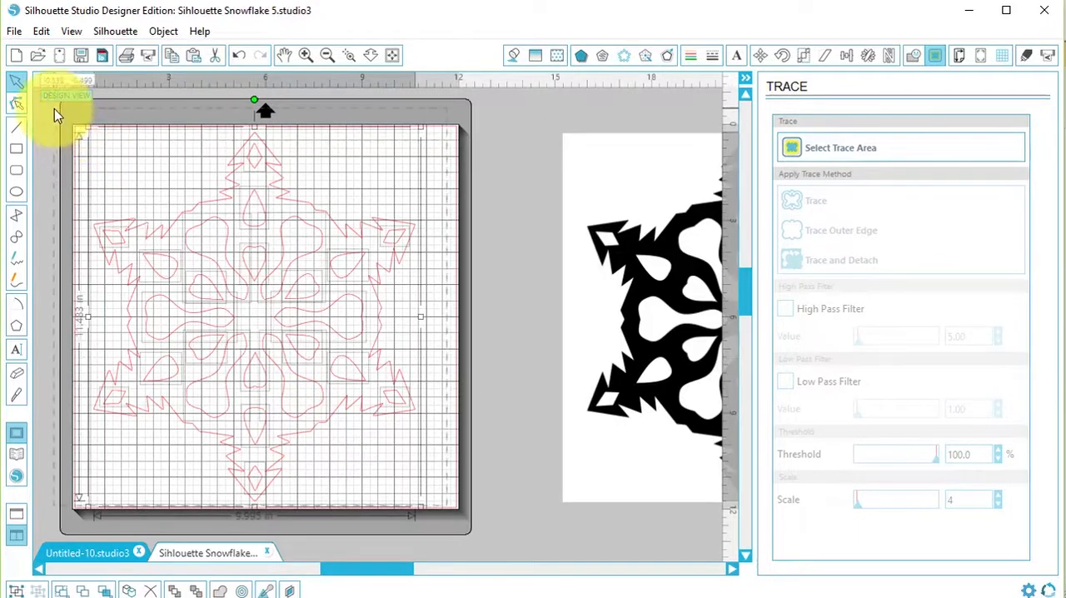
left_click(163, 31)
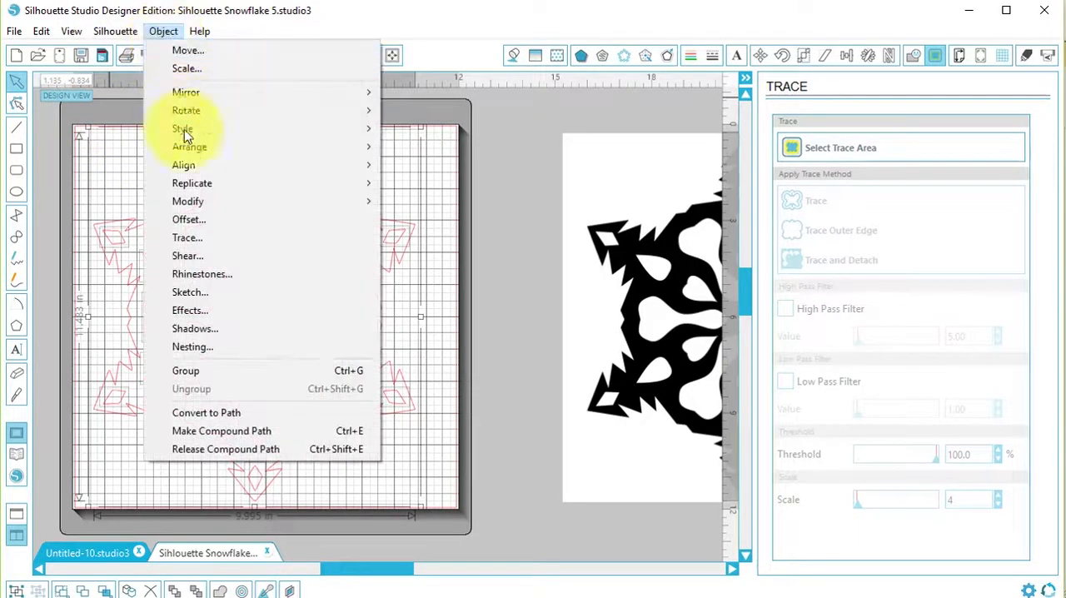
left_click(255, 430)
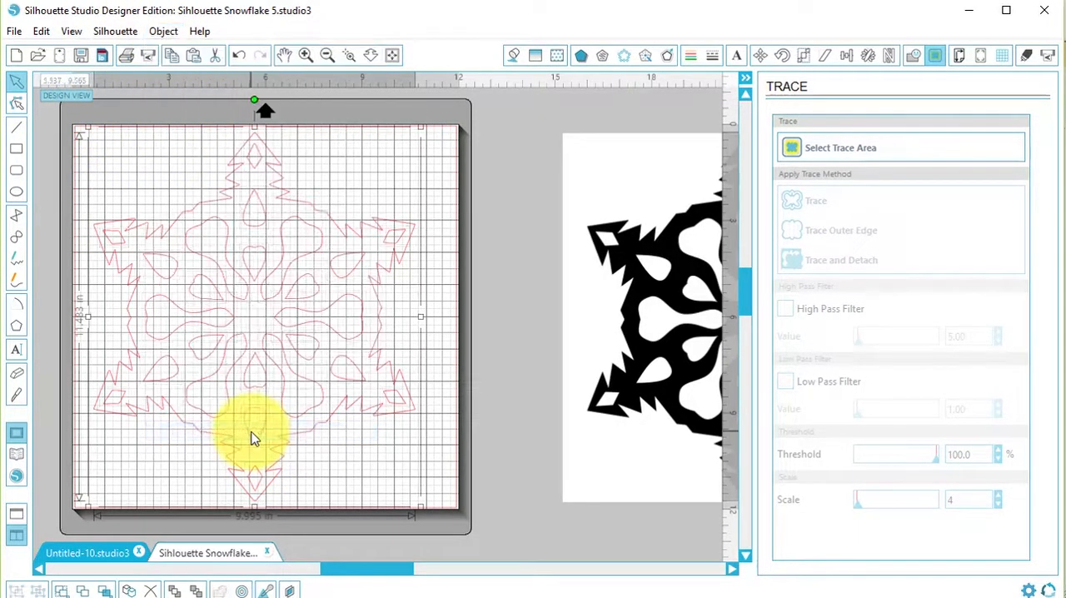
left_click(497, 297)
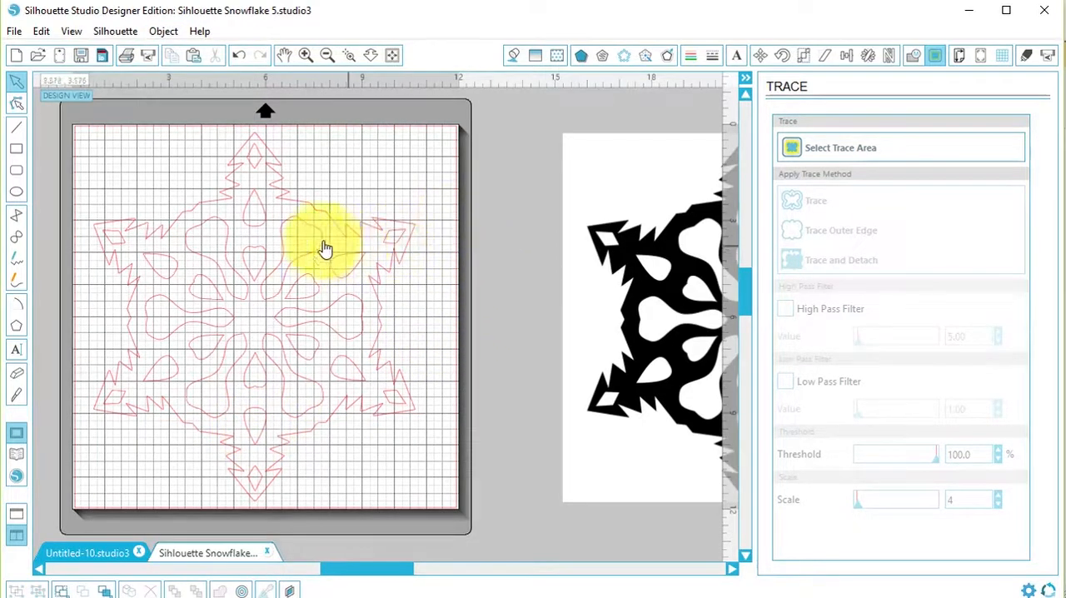
Edit the points of the whole snowflake and simplify them, then leave point editing.
left_click(20, 111)
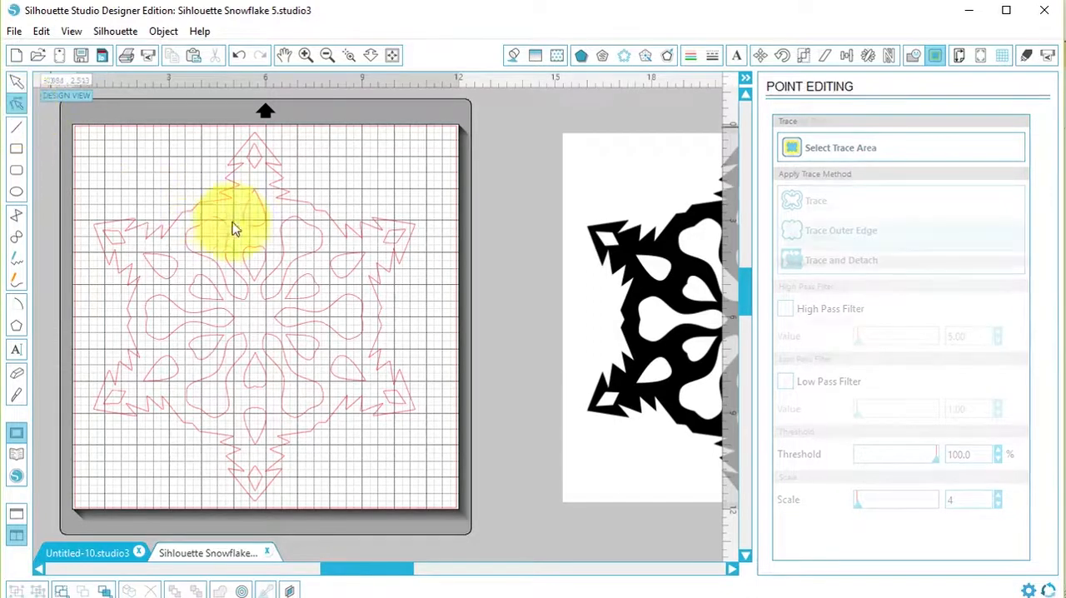
left_click(283, 248)
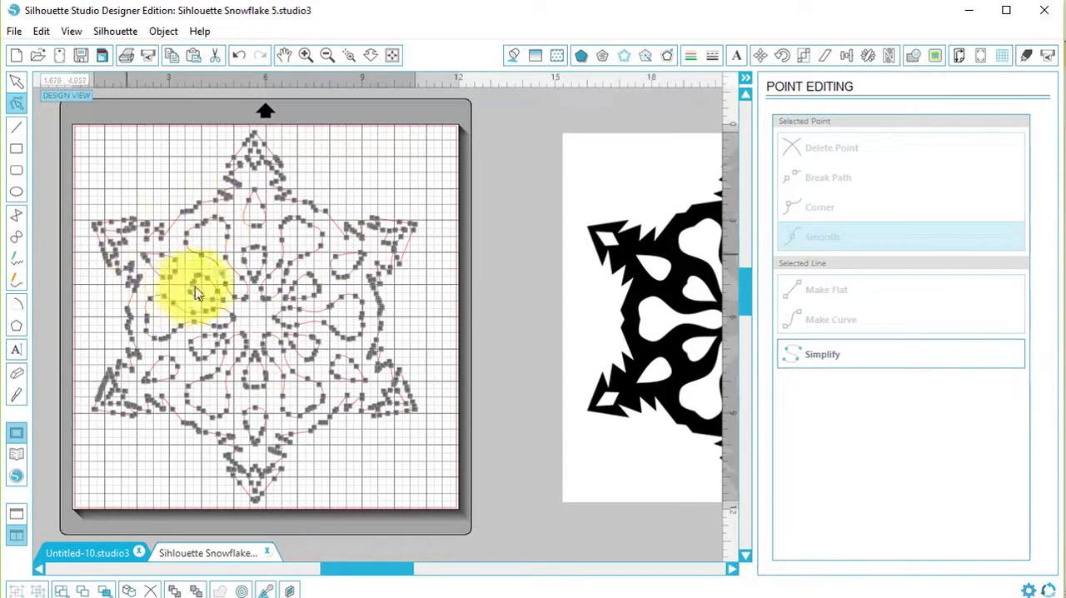
left_click(831, 360)
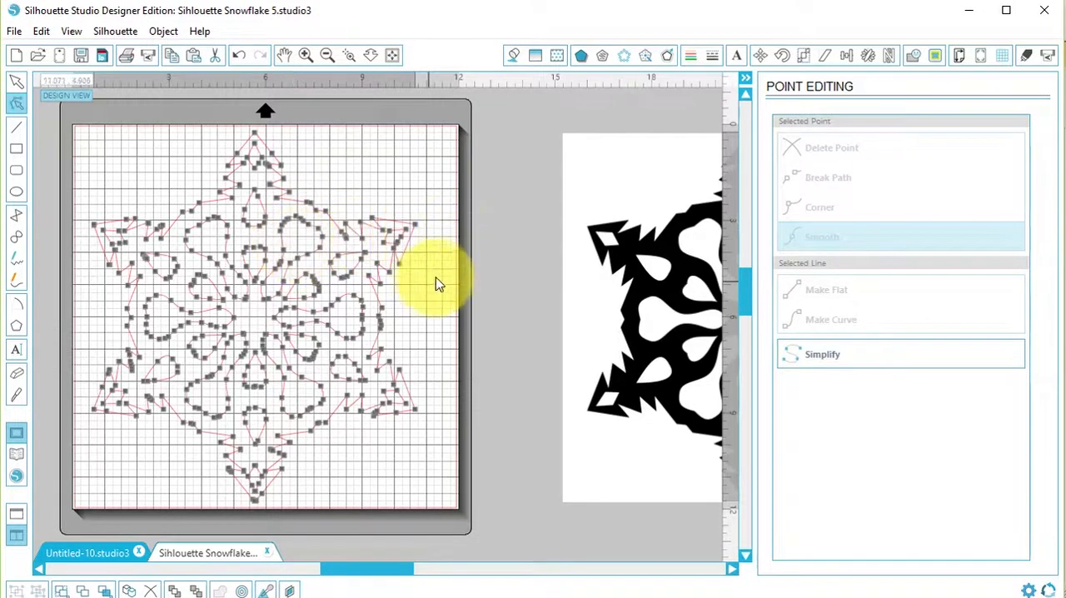
left_click(20, 84)
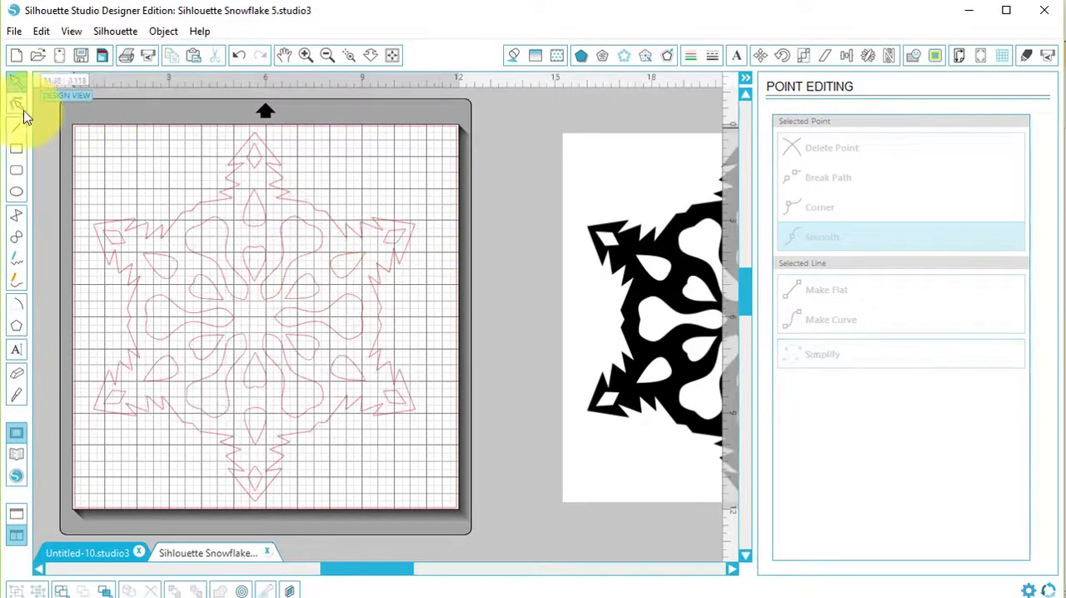
Release the simplified snowflake's compound path so its cutouts can be edited separately, and deselect everything.
left_click(304, 209)
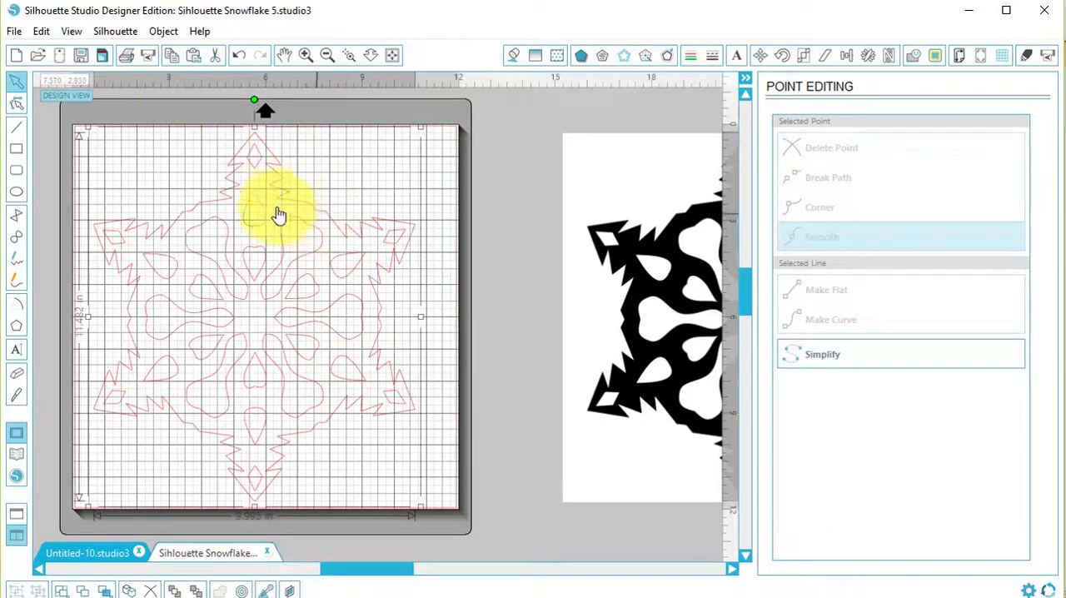
left_click(162, 32)
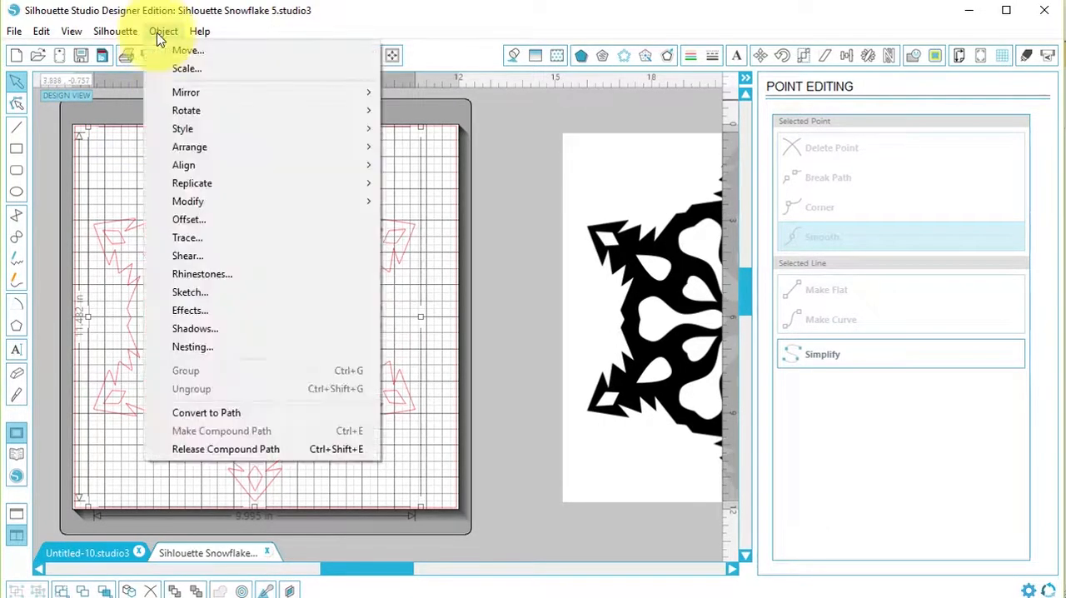
left_click(263, 450)
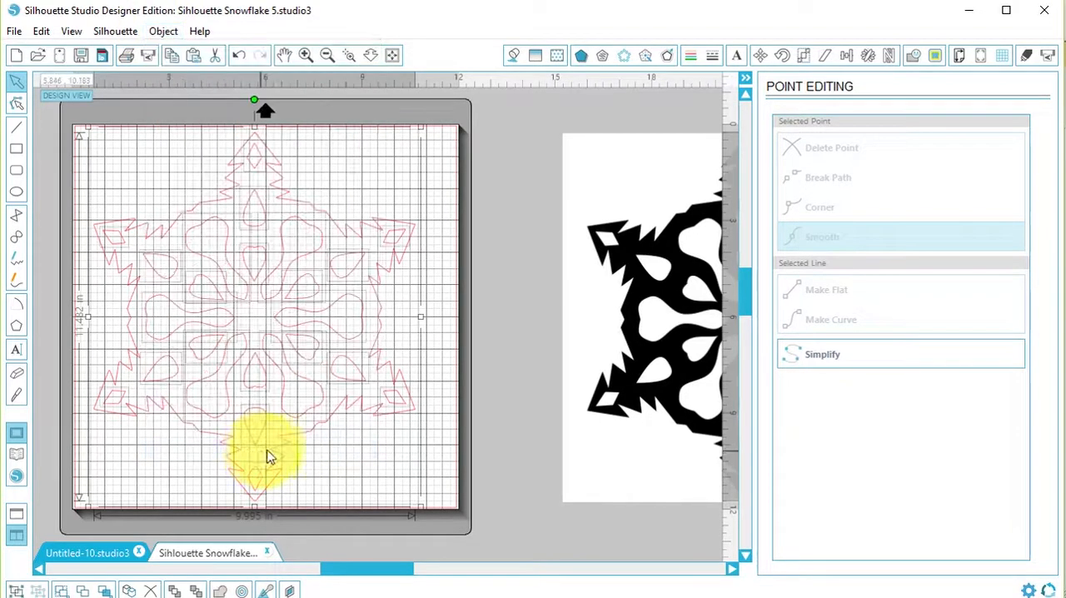
left_click(439, 331)
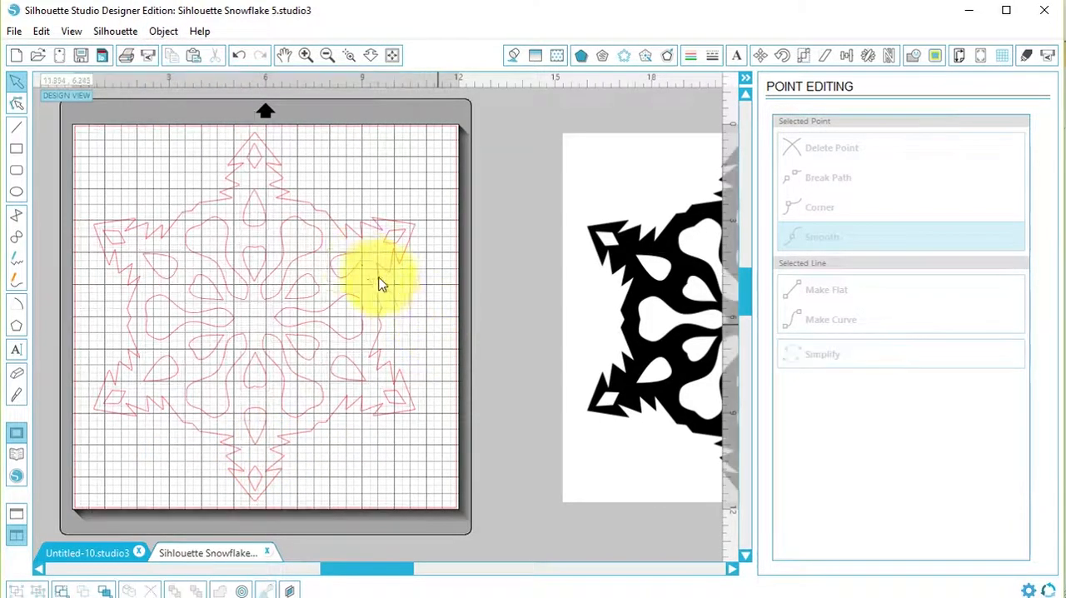
Simplify the points of the upper-right, right and lower-right large petal cutouts one by one.
left_click(309, 258)
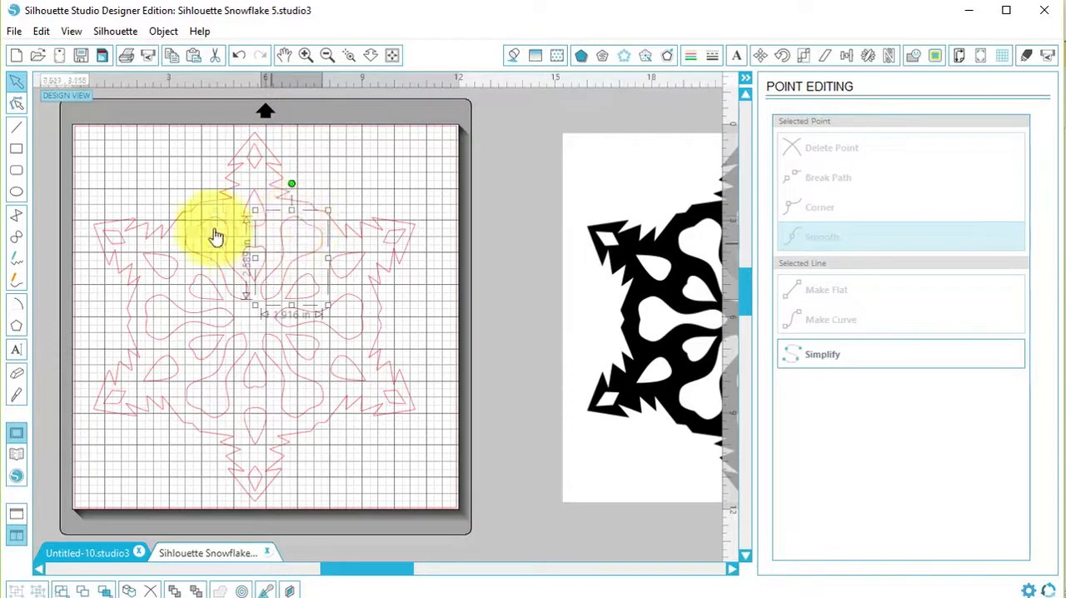
left_click(17, 105)
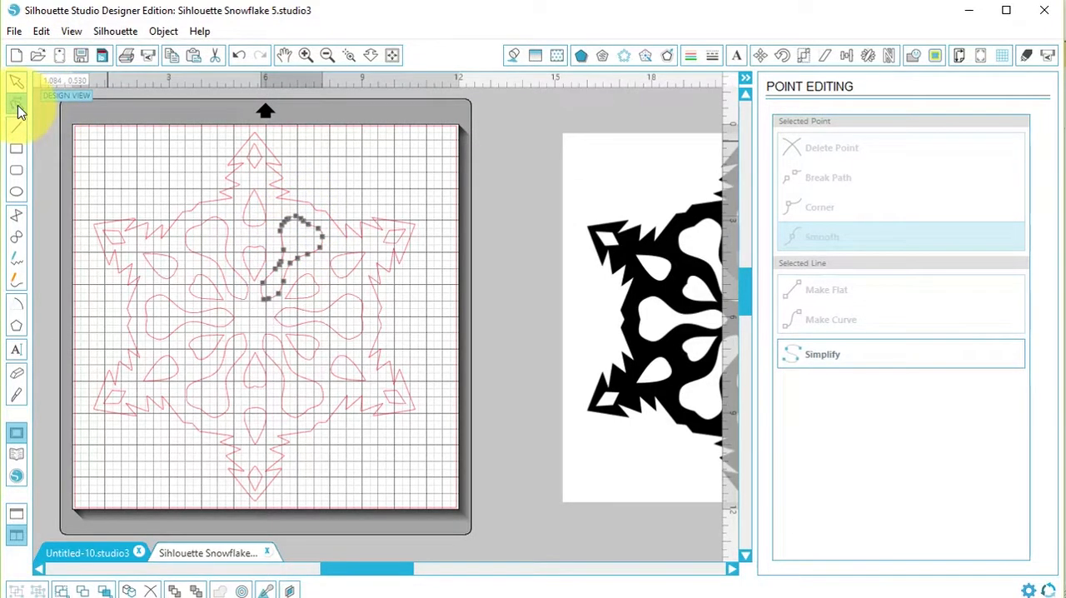
left_click(825, 357)
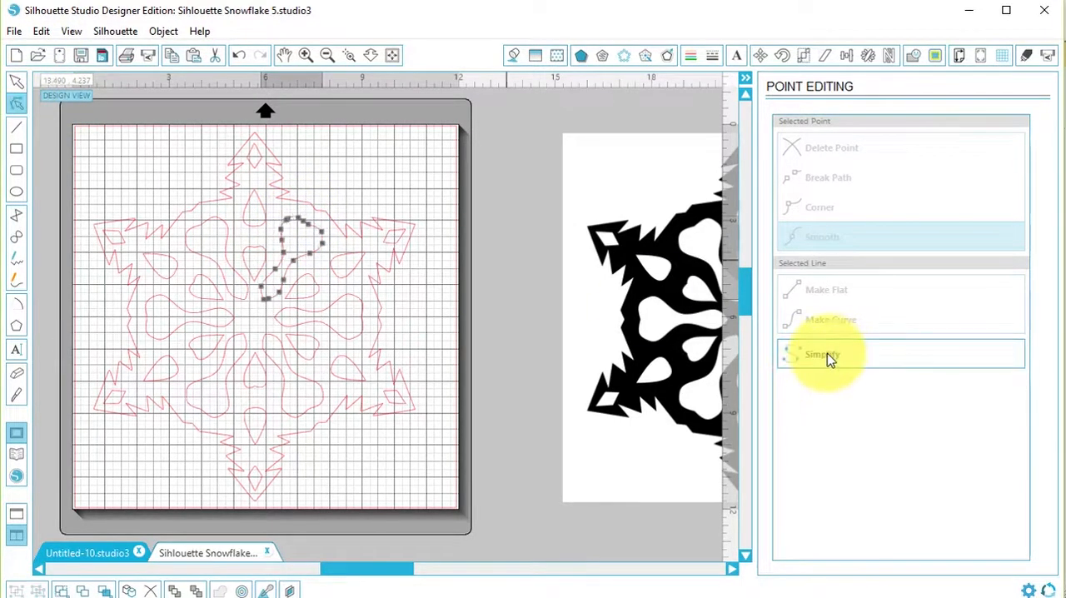
left_click(414, 309)
left_click(340, 303)
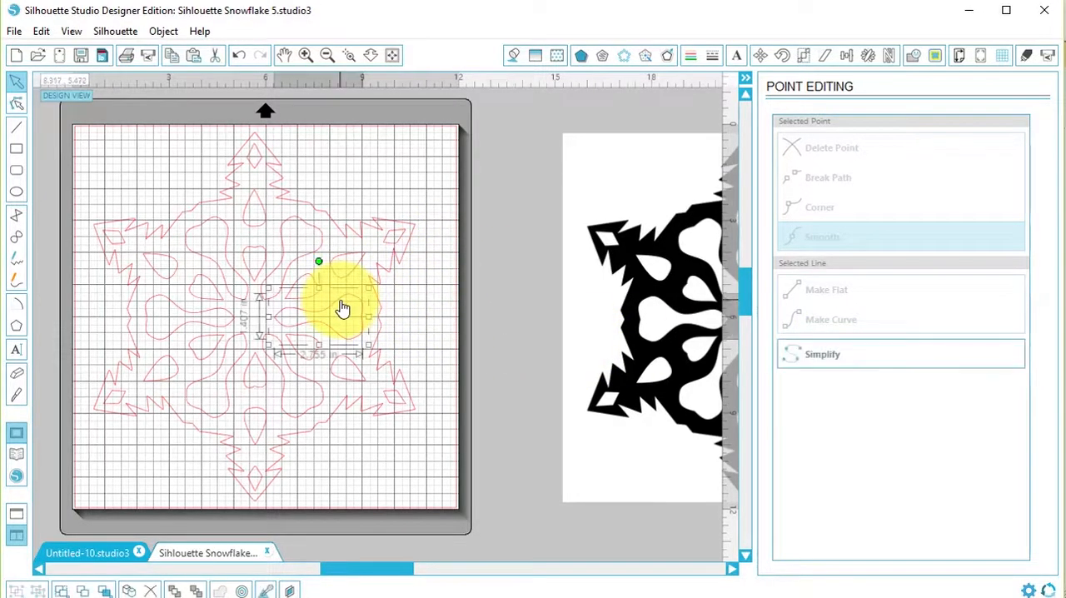
left_click(16, 104)
left_click(832, 358)
left_click(380, 393)
left_click(318, 404)
left_click(830, 357)
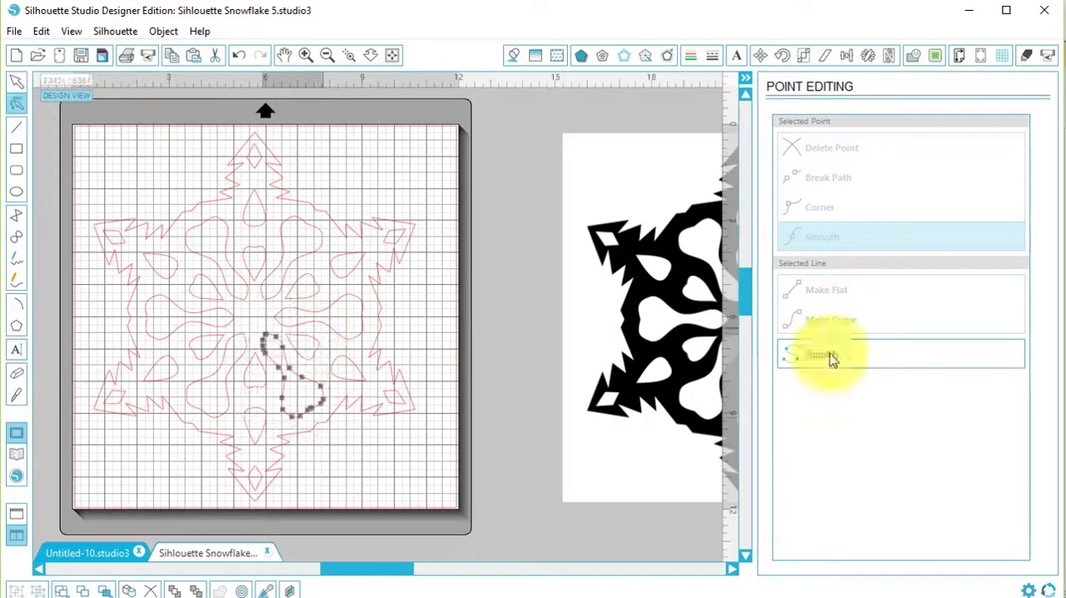
left_click(17, 104)
left_click(81, 139)
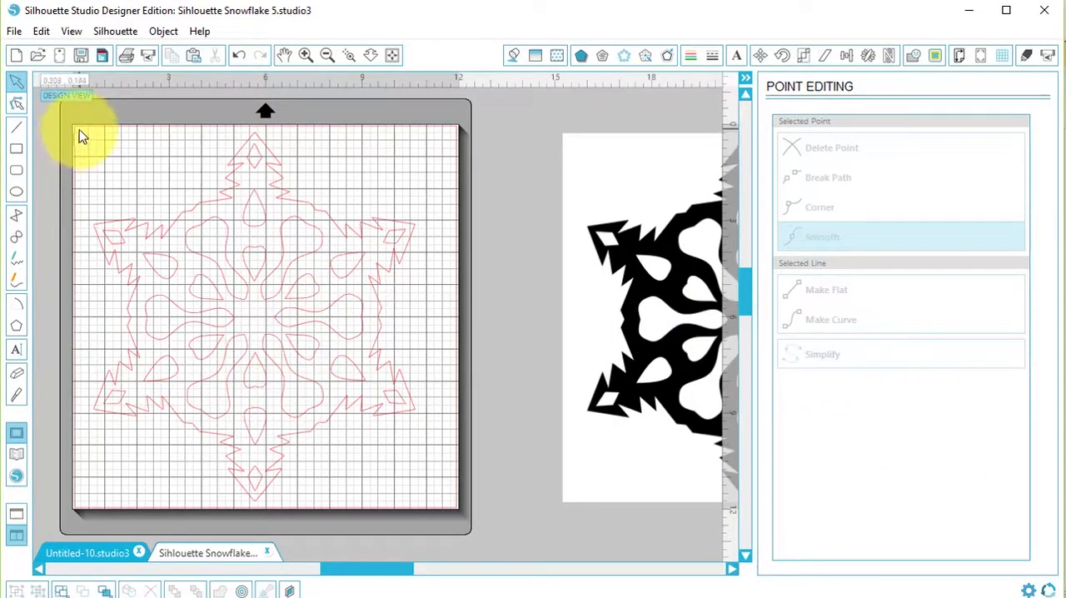
Select every piece of the snowflake and make them one compound path again.
left_click_drag(81, 138, 481, 515)
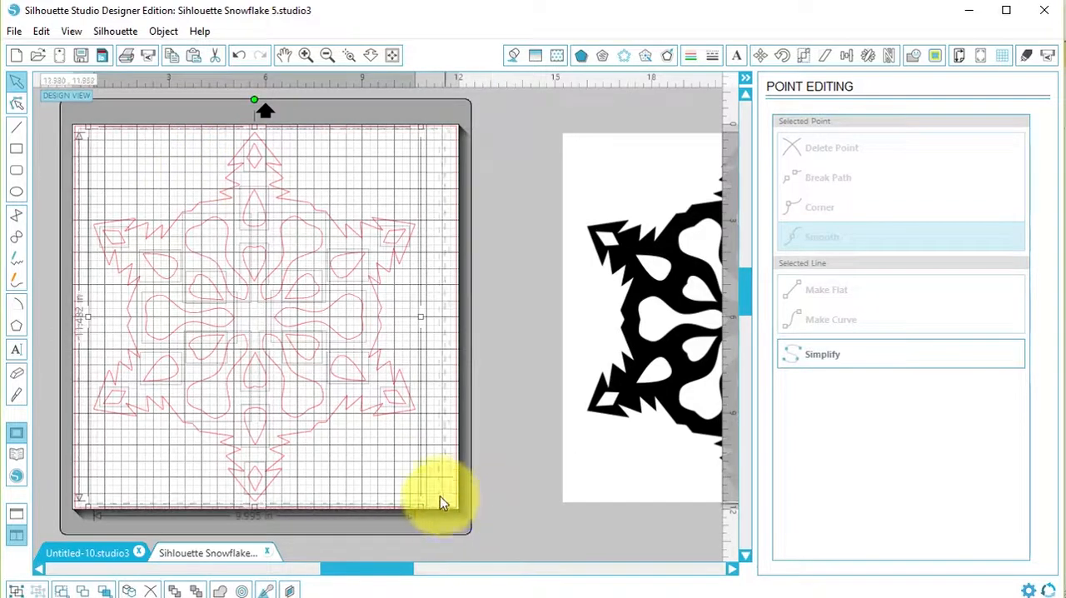
left_click(164, 31)
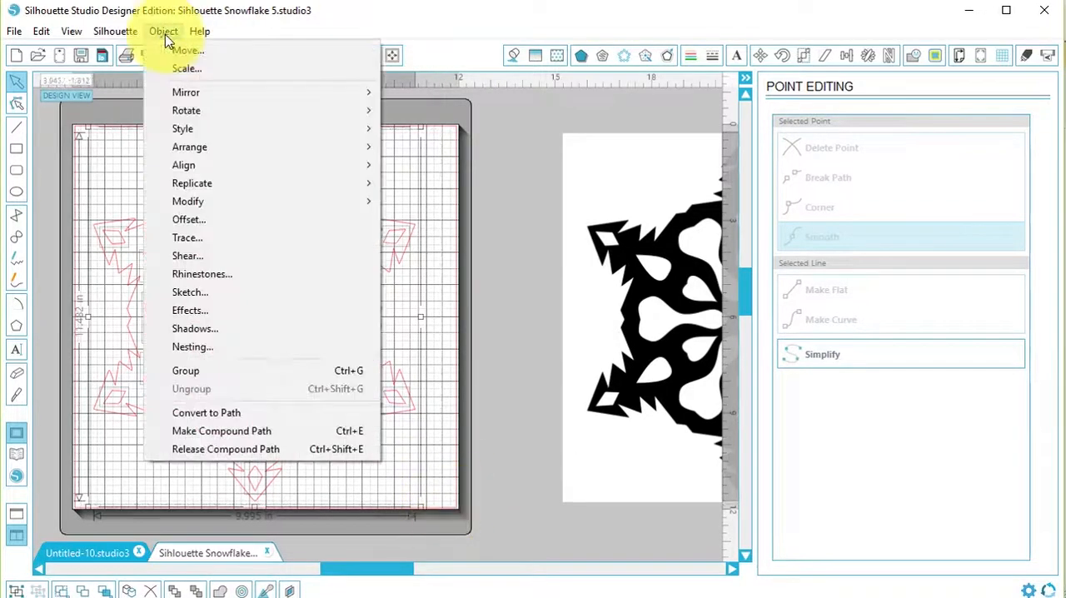
left_click(230, 432)
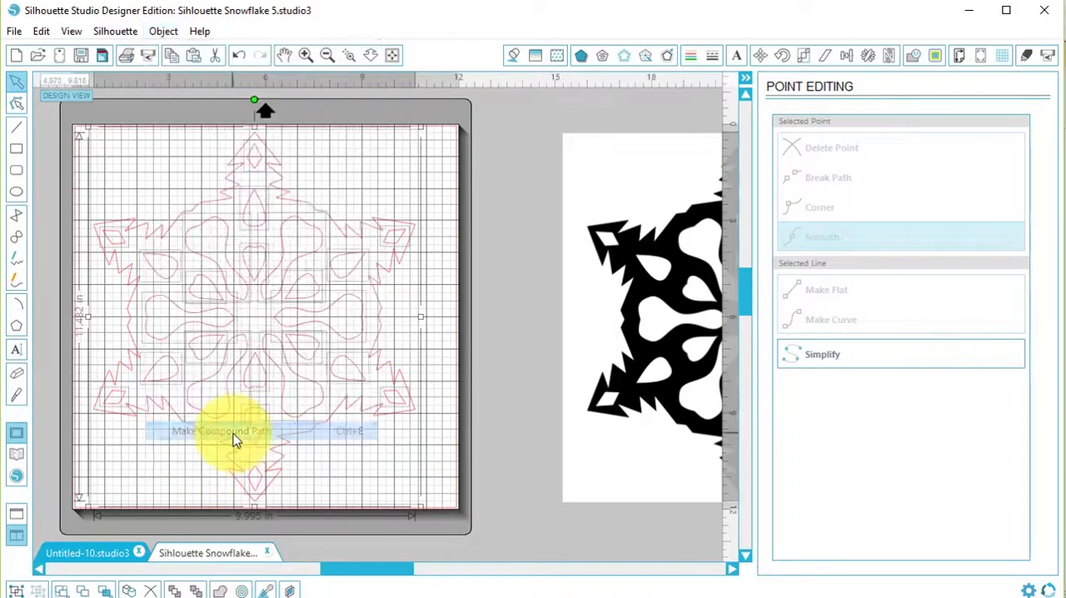
Scale the snowflake to a height of 7.75 in with the aspect ratio locked.
left_click(167, 33)
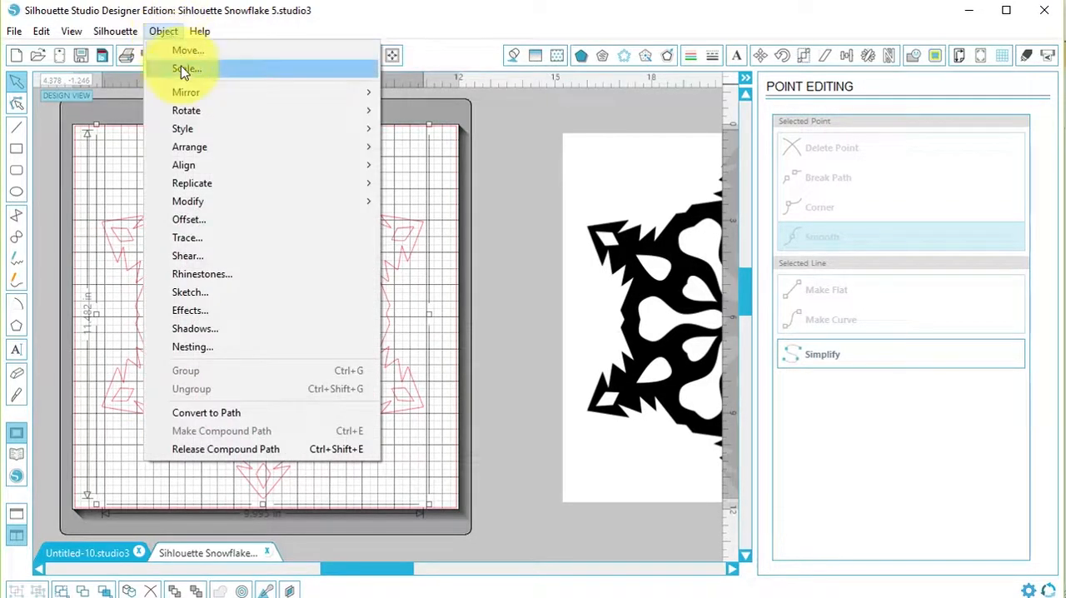
left_click(186, 70)
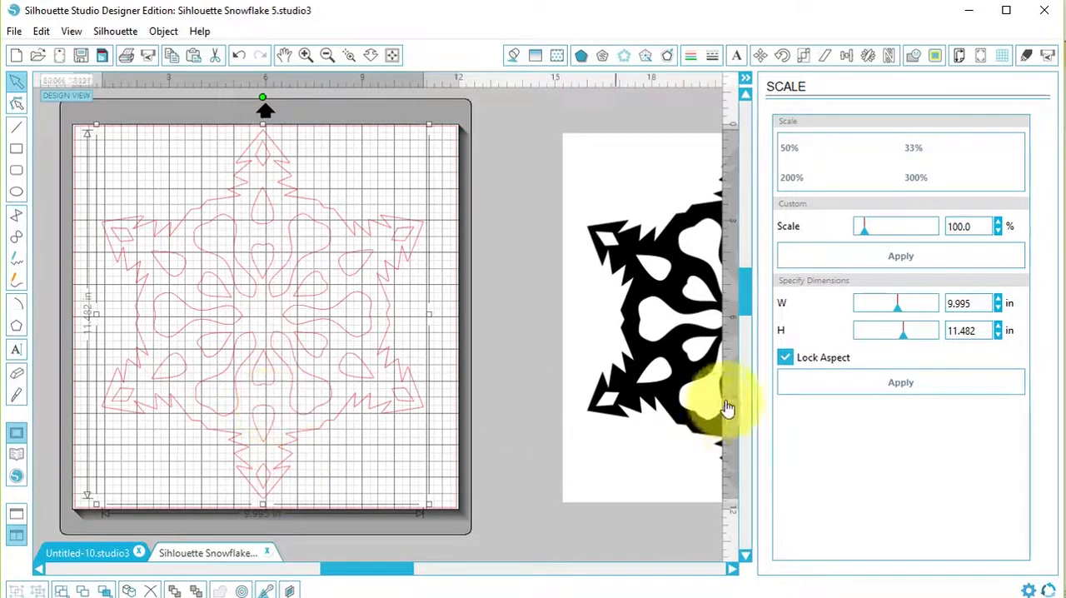
double_click(983, 330)
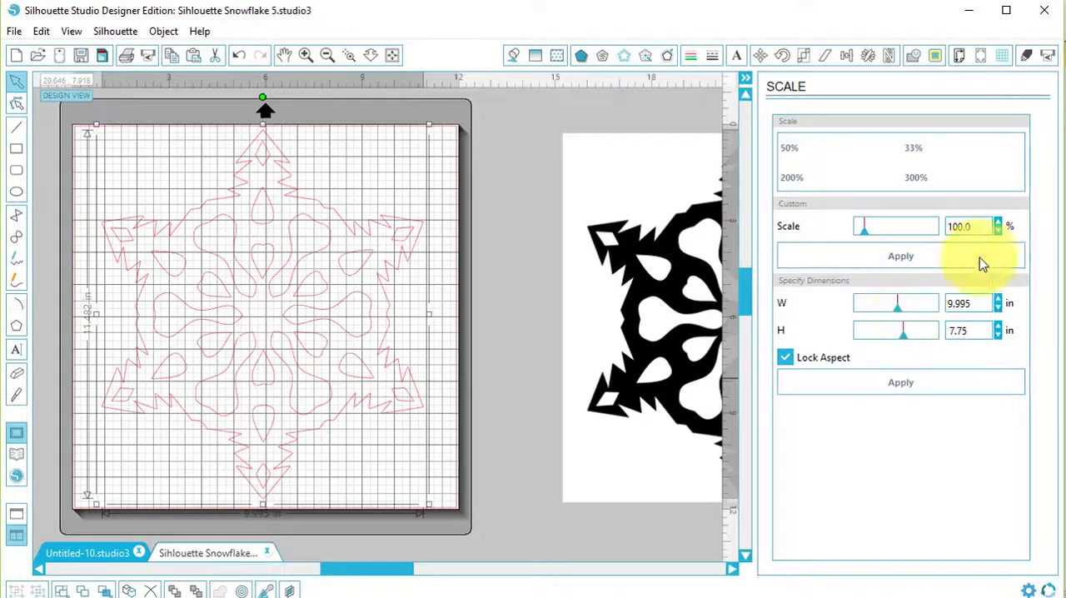
left_click(912, 389)
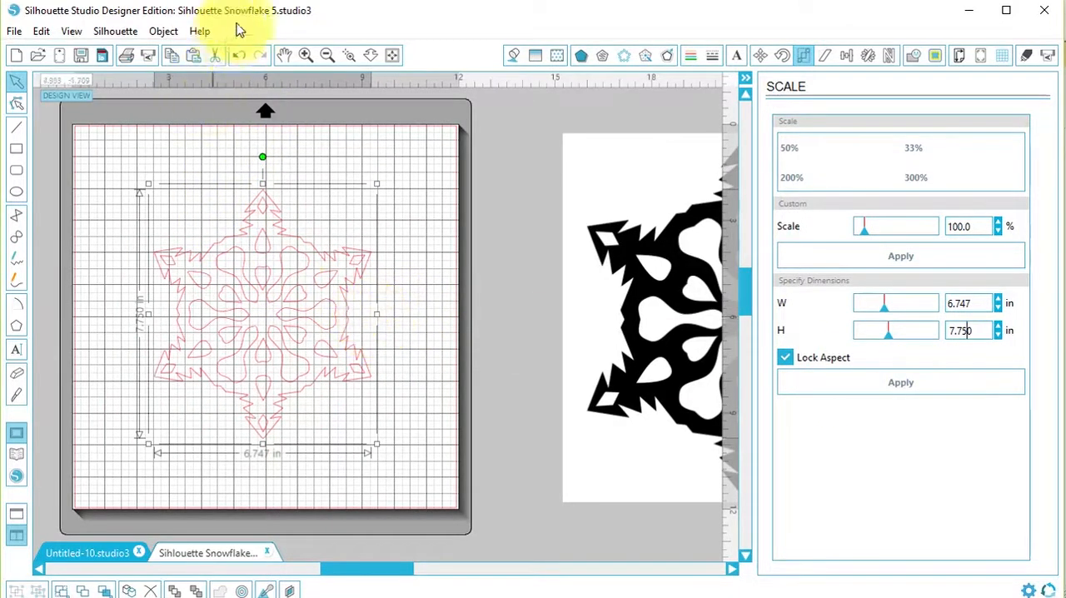
Rotate the snowflake by 90° clockwise and move it into the upper-left corner of the cutting mat.
left_click(164, 33)
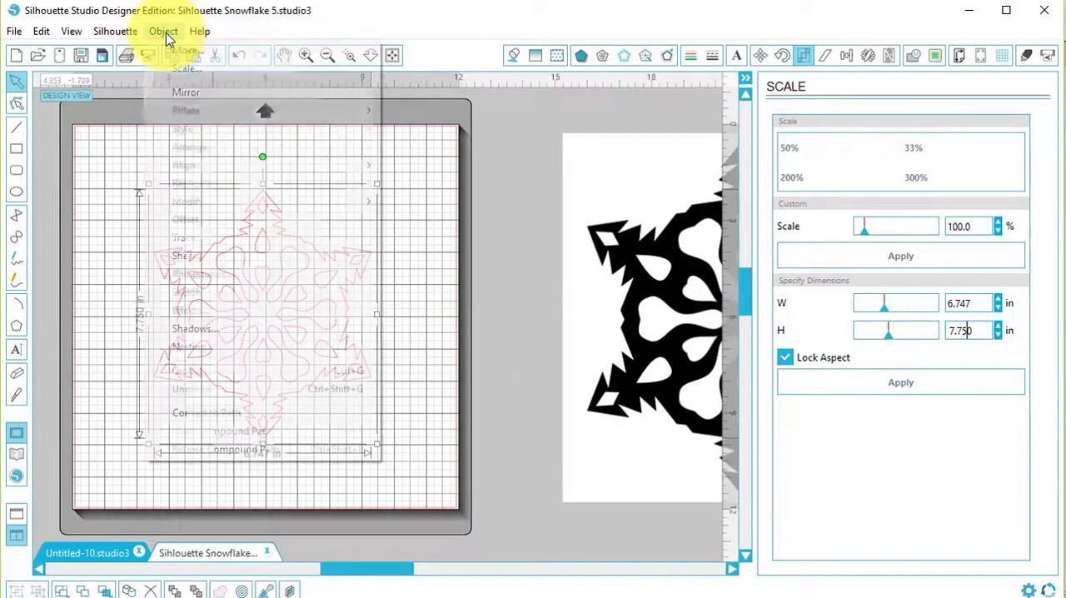
mouse_move(201, 110)
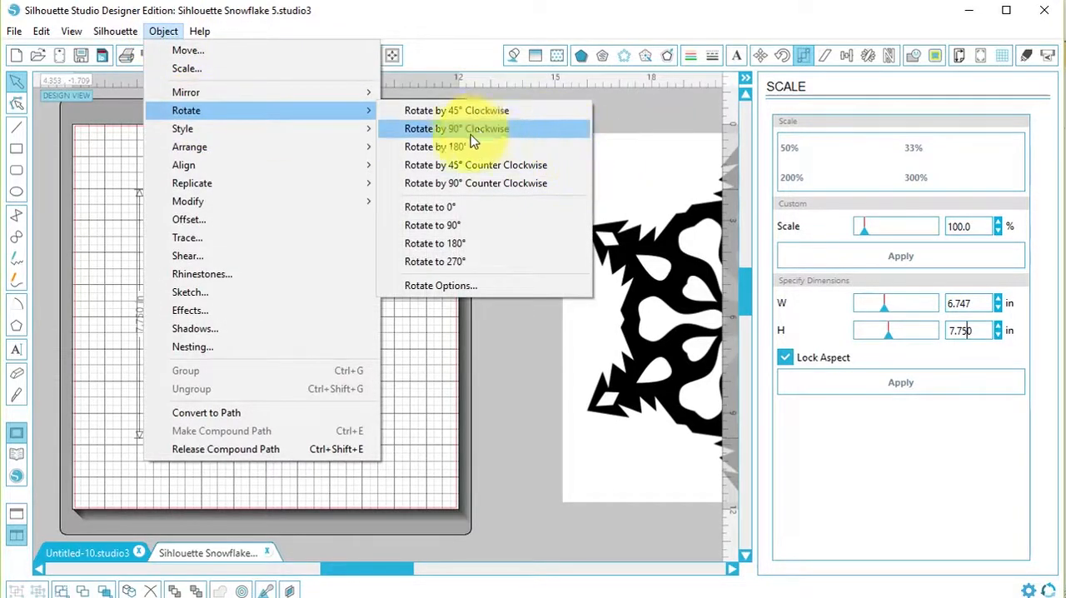
left_click(493, 135)
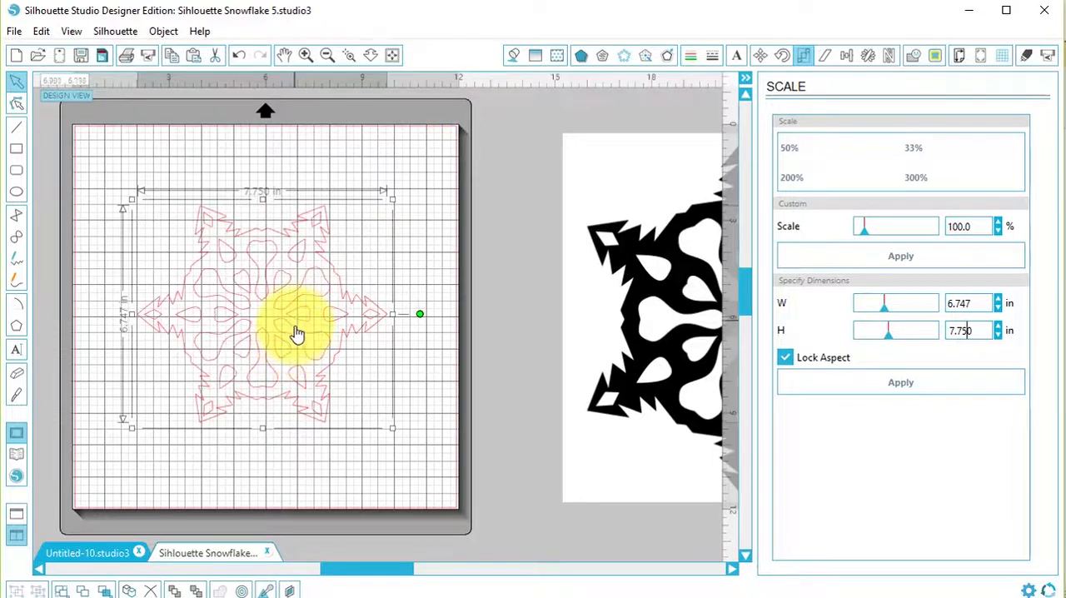
left_click_drag(298, 334, 250, 269)
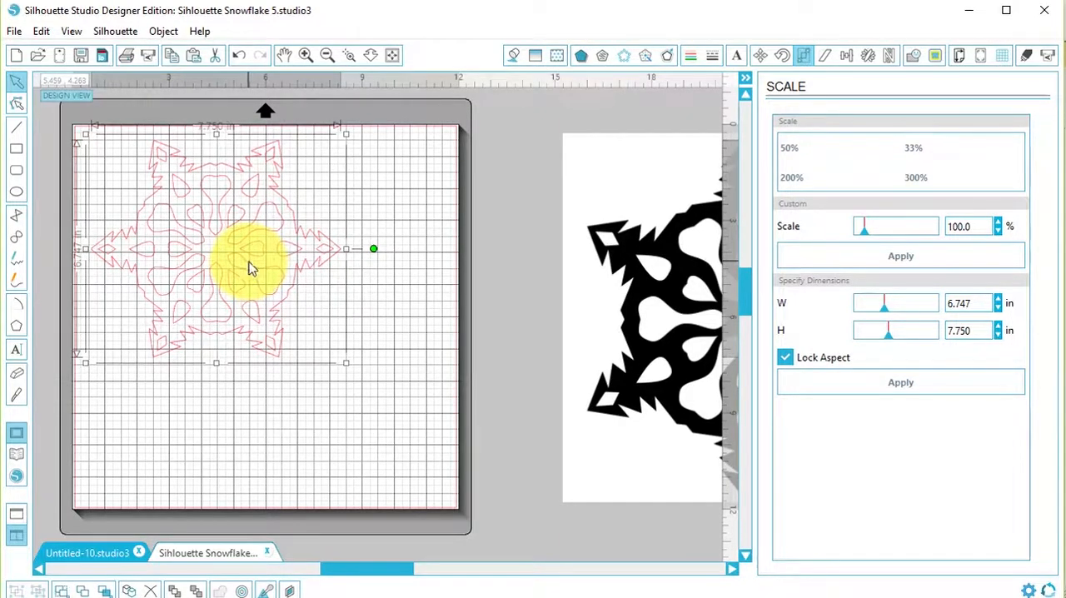